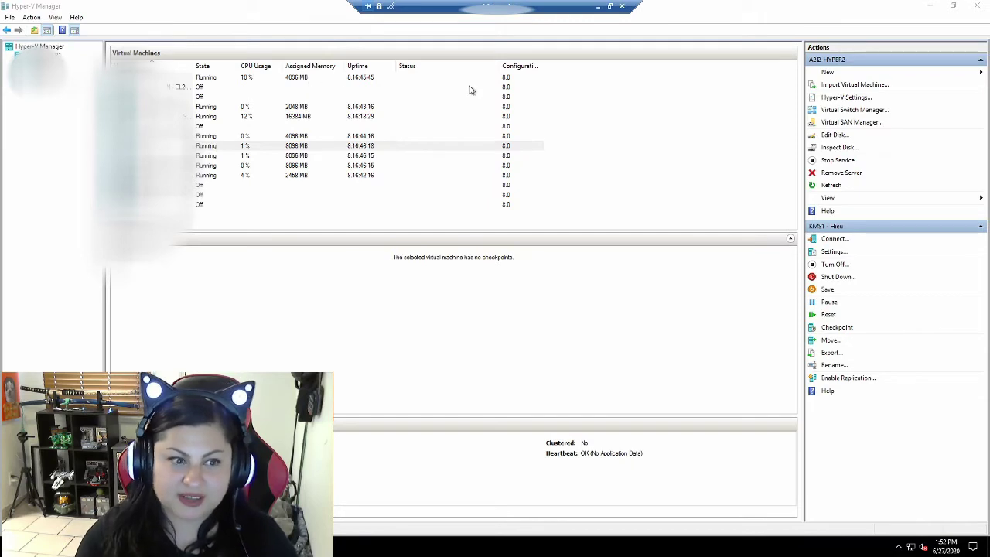
Start creating a new virtual machine named EngProd as Generation 1.
left_click(840, 72)
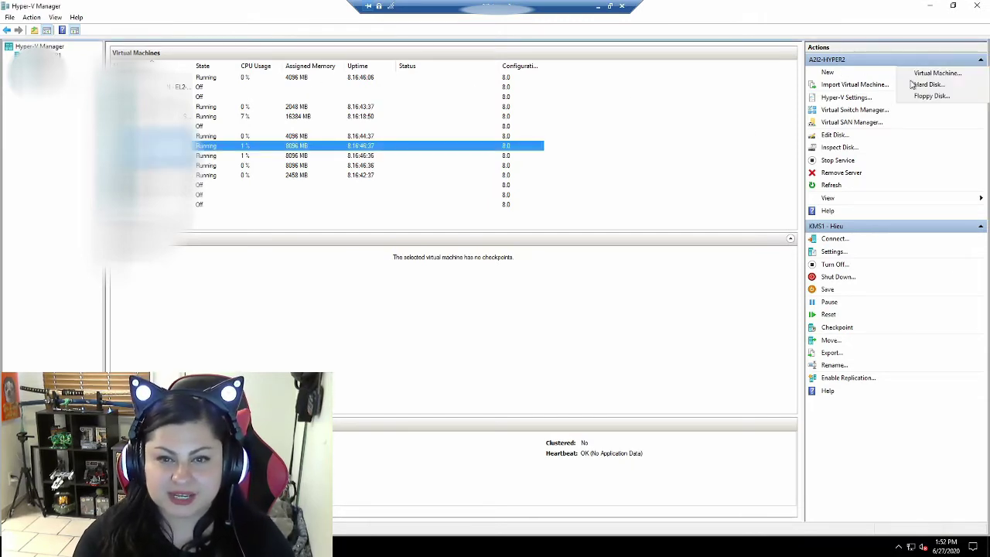
left_click(935, 74)
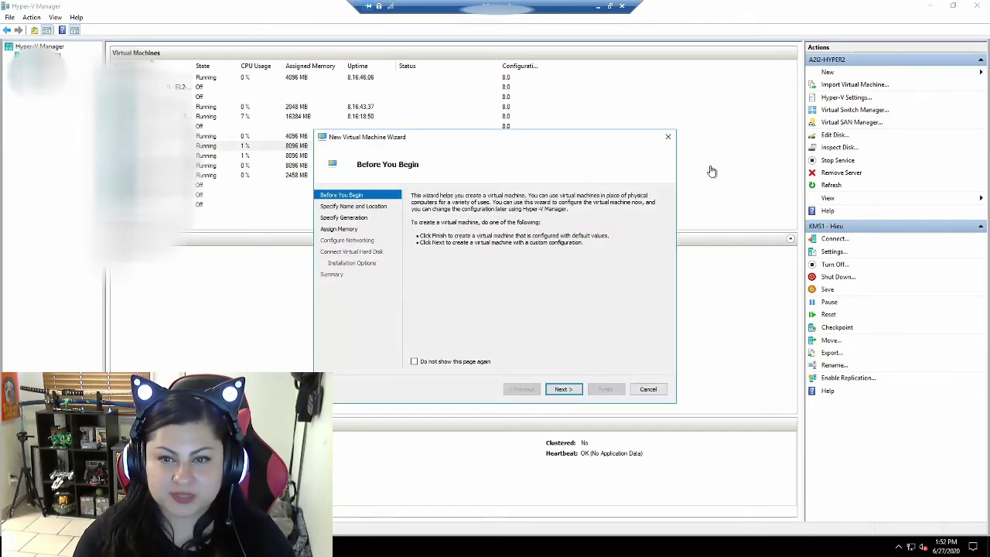
left_click_drag(536, 134, 676, 135)
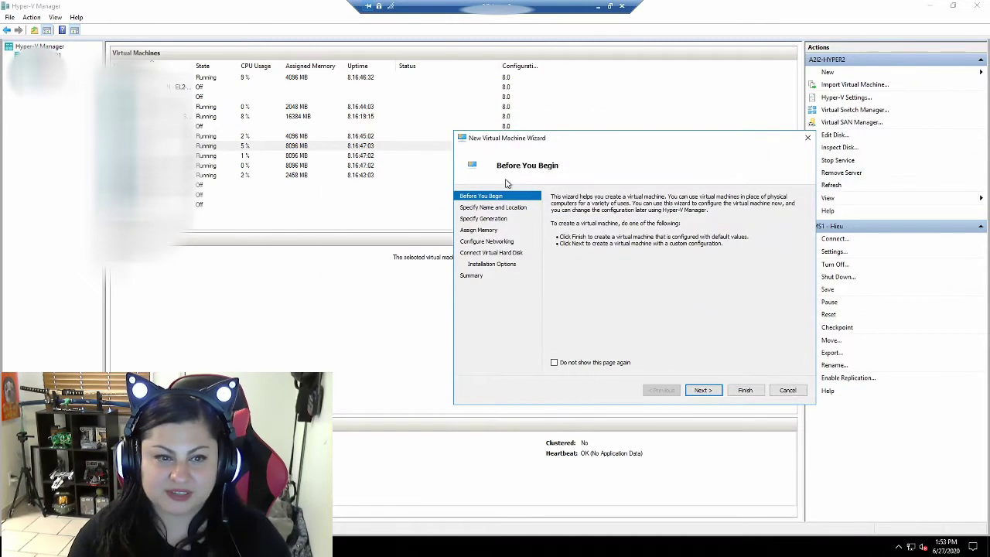
left_click(702, 390)
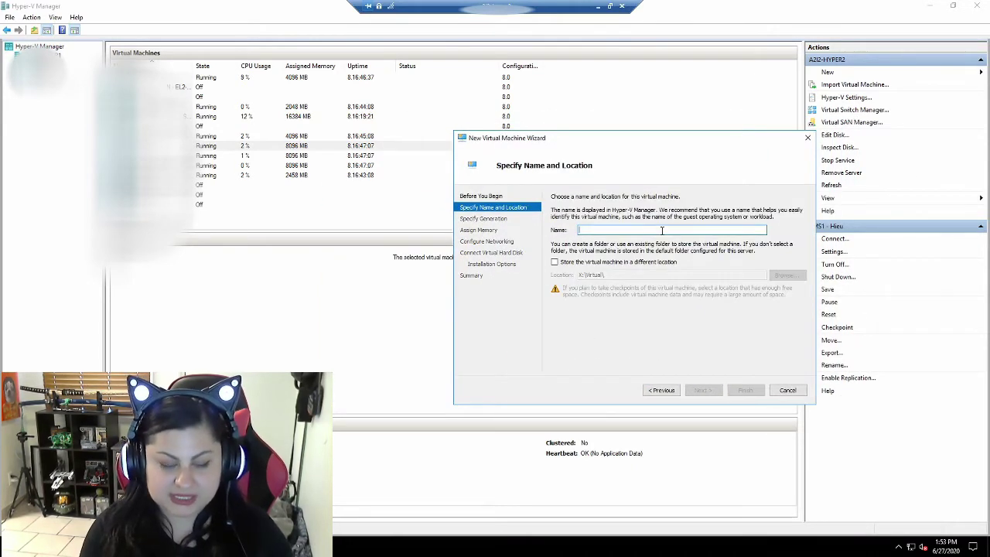
type("EngProd")
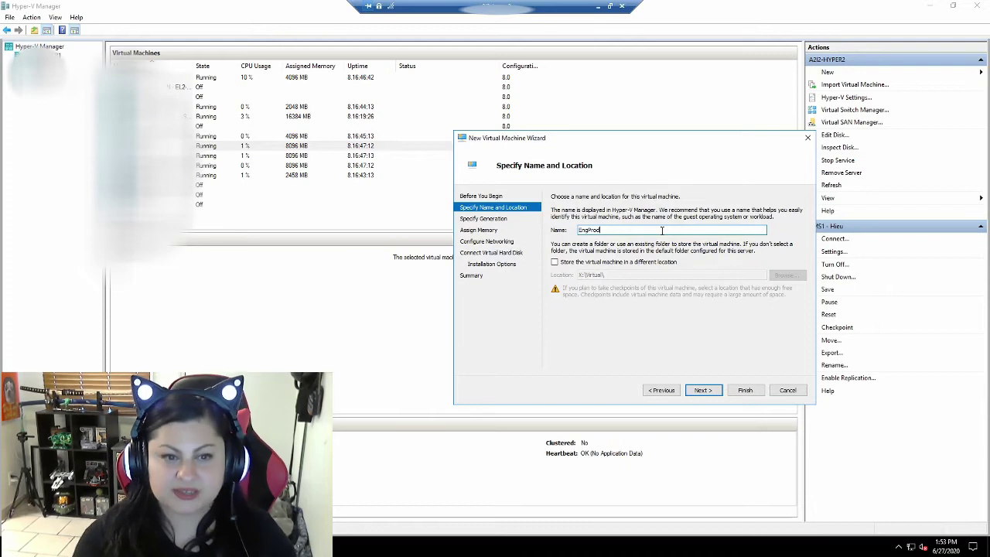
left_click(712, 393)
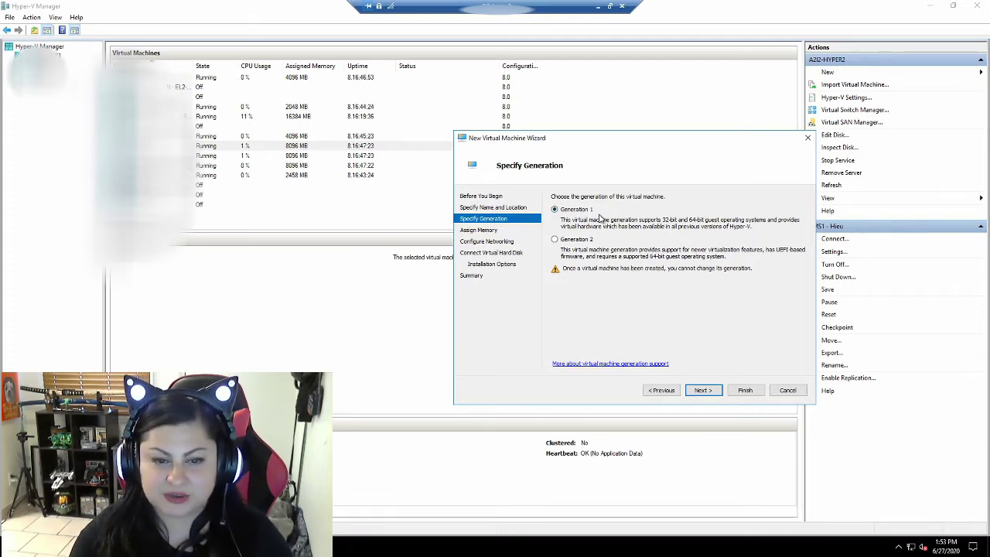
left_click(702, 391)
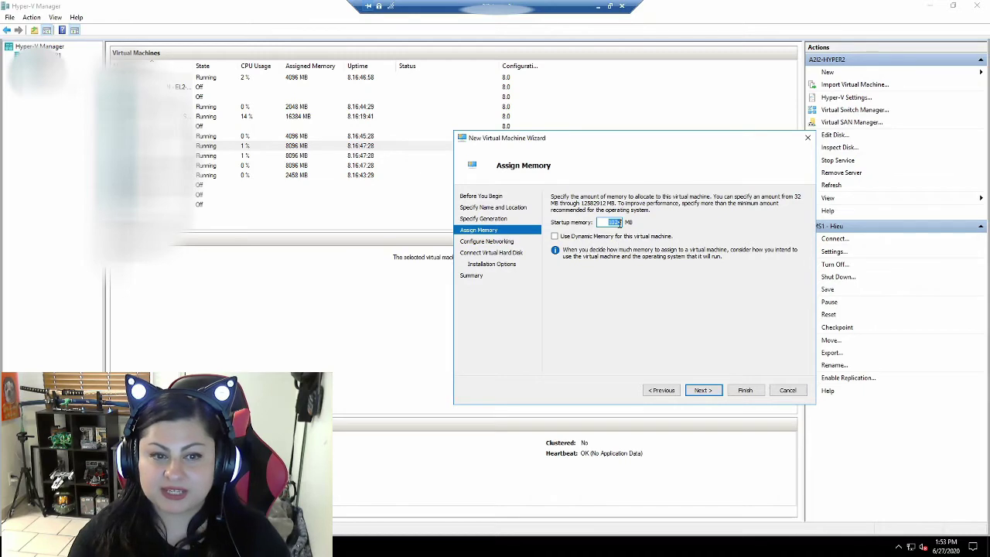
Enable dynamic memory for the new virtual machine and connect its network adapter to Hyper-V Switch.
left_click(555, 237)
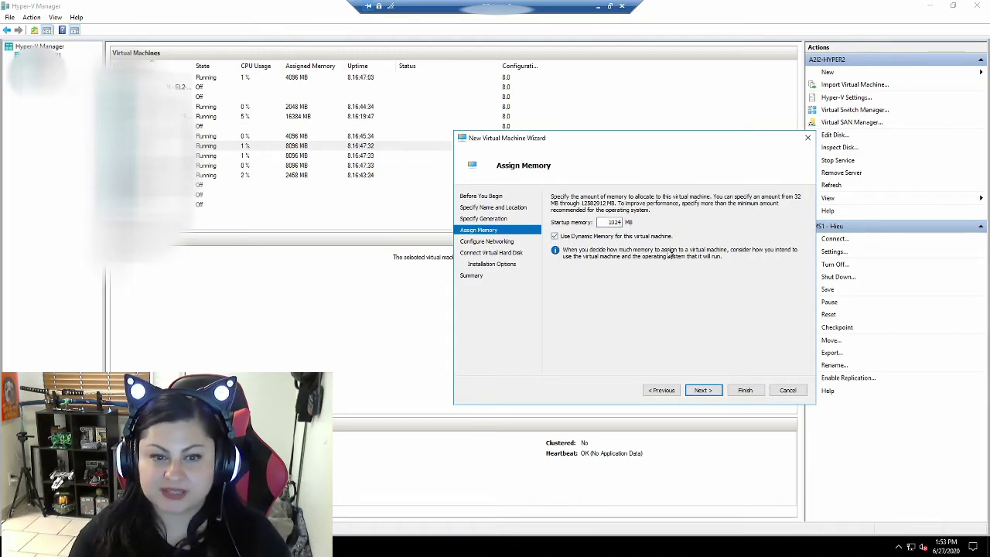
left_click(702, 390)
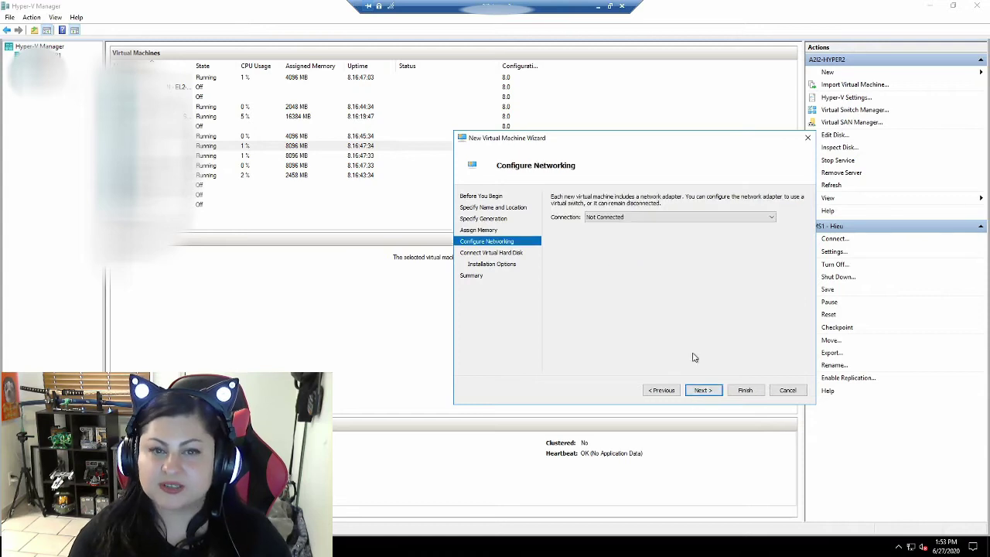
left_click(651, 218)
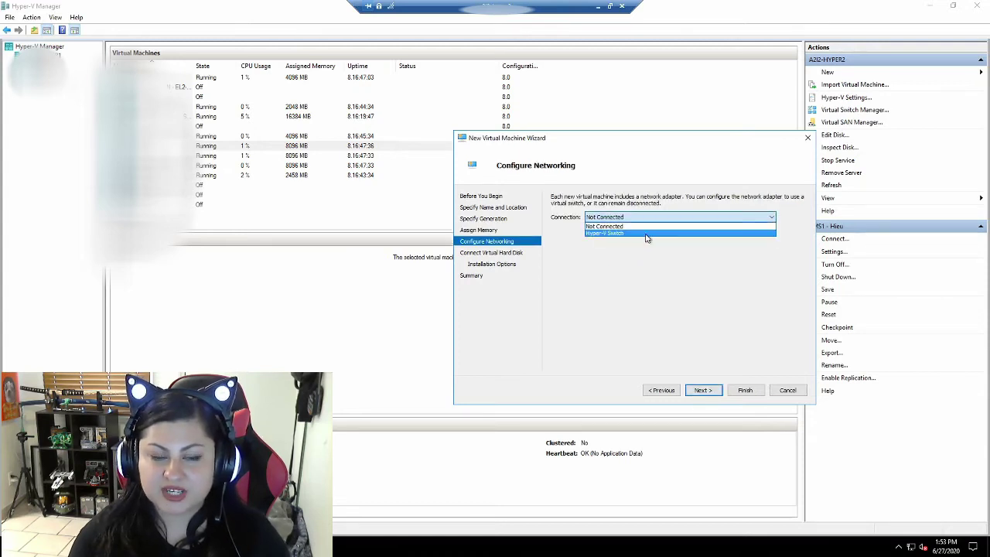
left_click(645, 234)
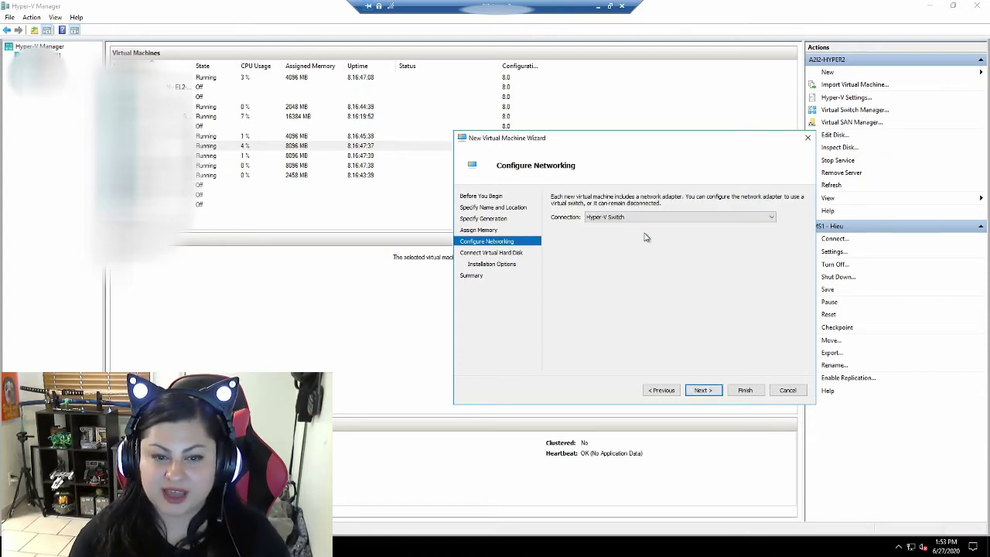
left_click(700, 390)
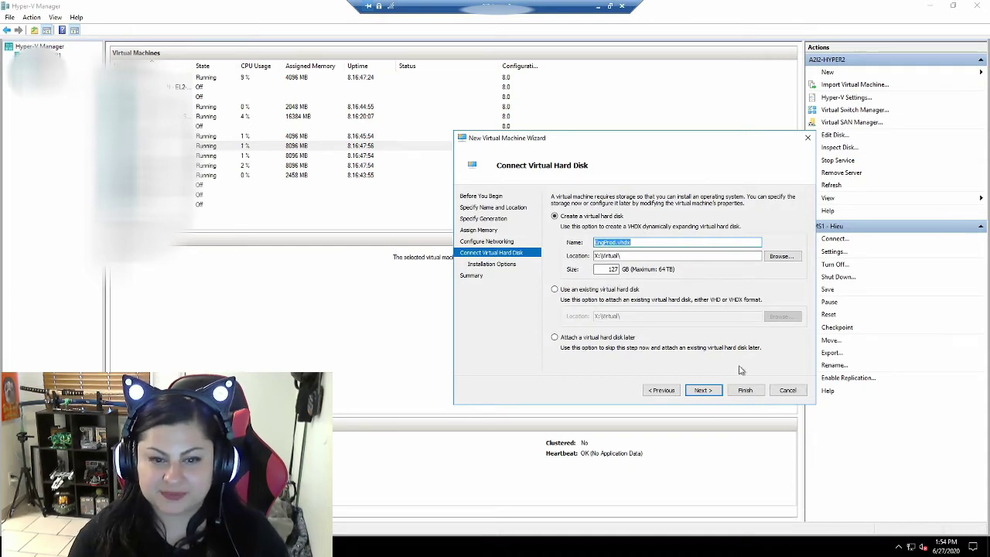
Create the virtual machine with the default new virtual hard disk and the Win10_Business_Editions_x64-ver1803_updMarch2018 ISO as bootable installation media.
left_click(701, 392)
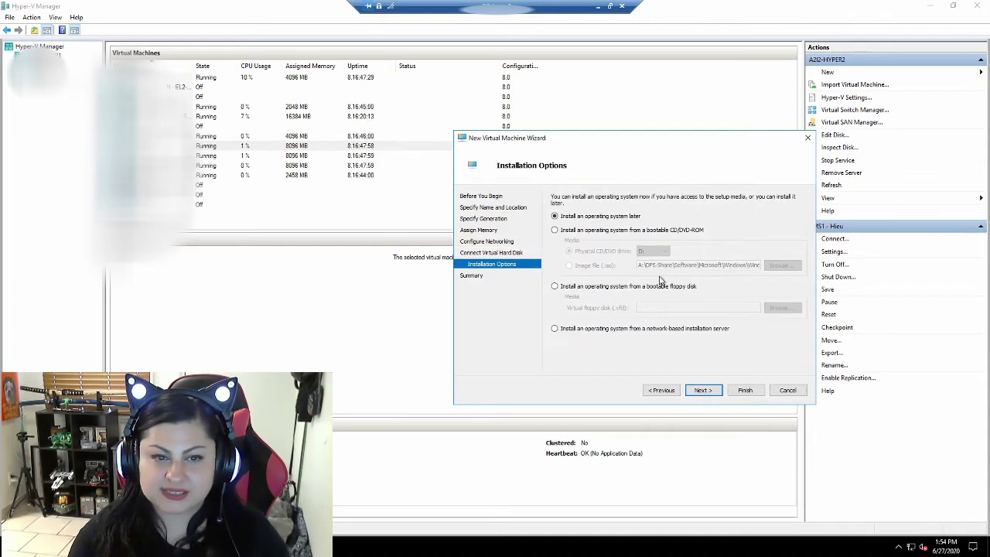
left_click(555, 231)
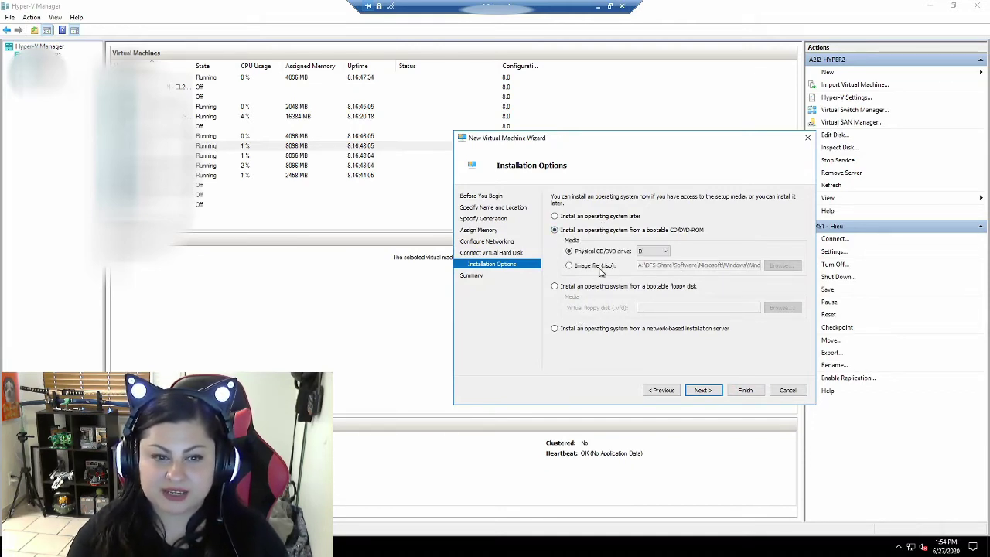
left_click(569, 265)
left_click(783, 265)
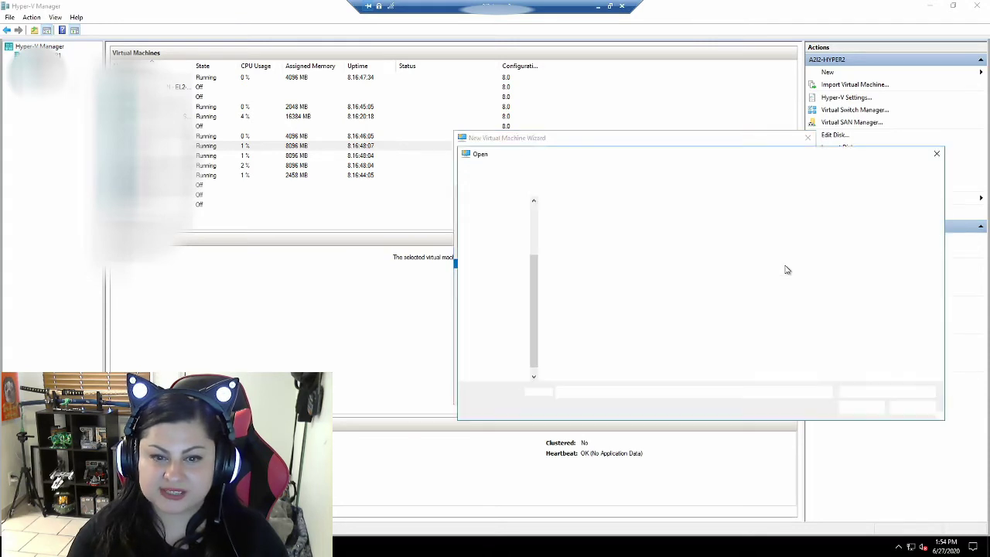
left_click(626, 218)
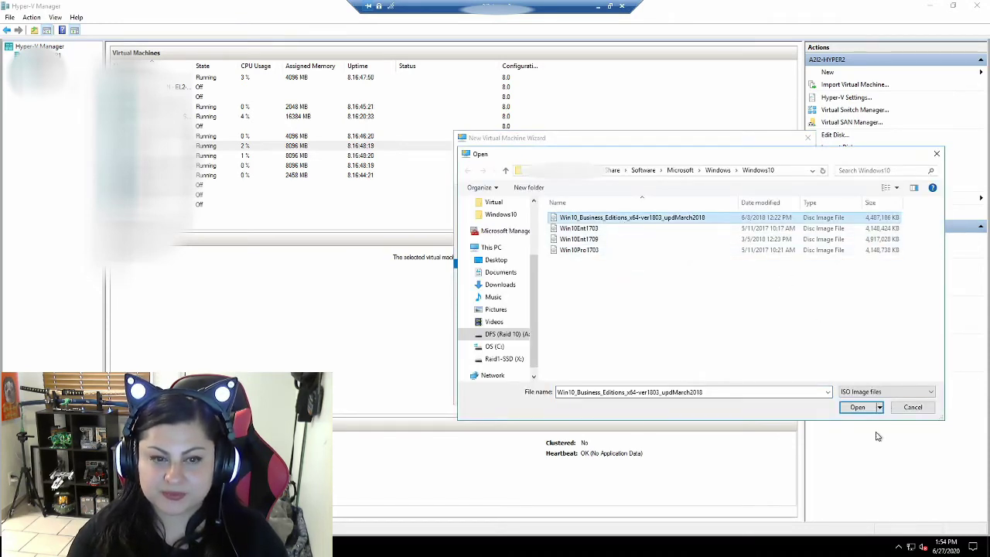
left_click(856, 407)
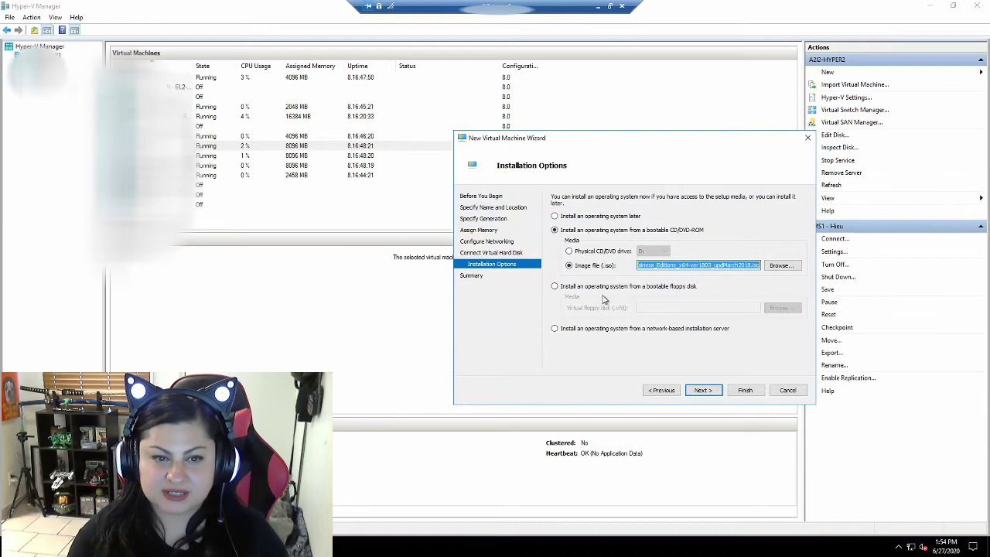
left_click(716, 391)
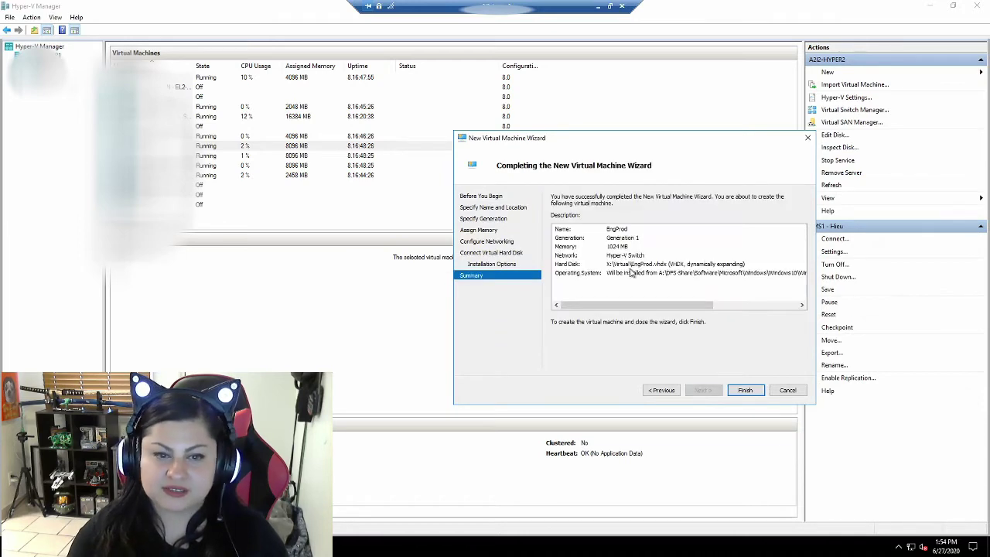
left_click(744, 391)
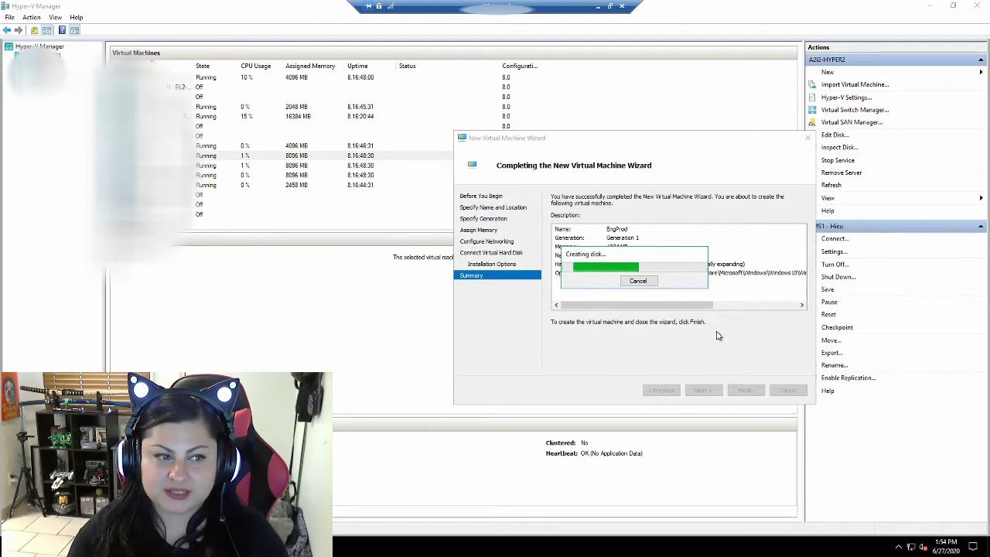
Set the RAM of the EngProd virtual machine to 8096 MB in its settings.
right_click(136, 130)
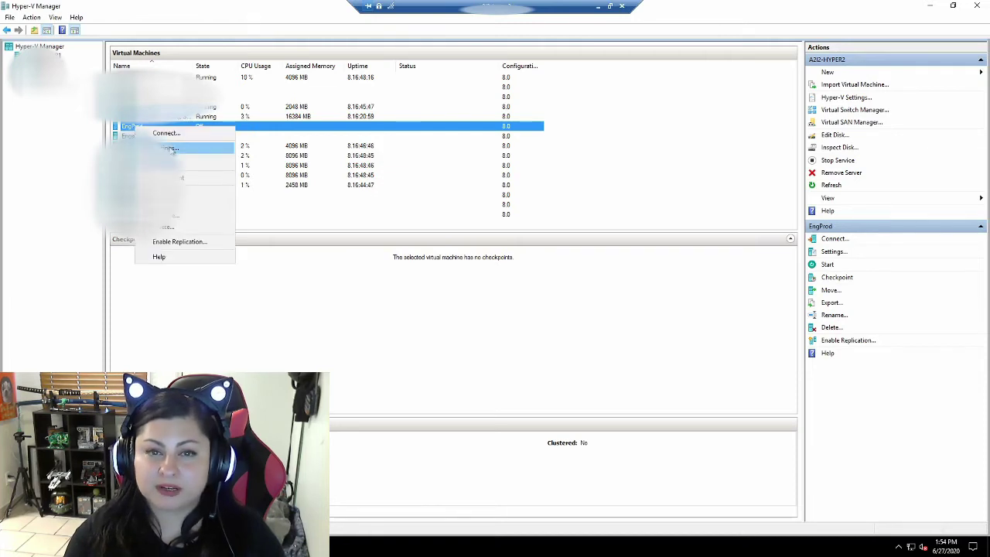
left_click(172, 148)
left_click_drag(450, 96, 609, 97)
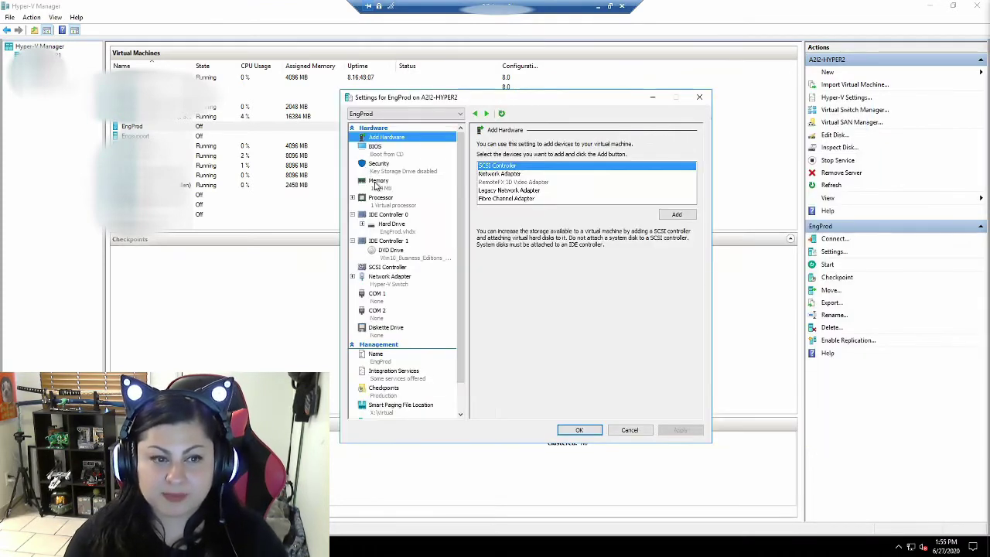
left_click(376, 183)
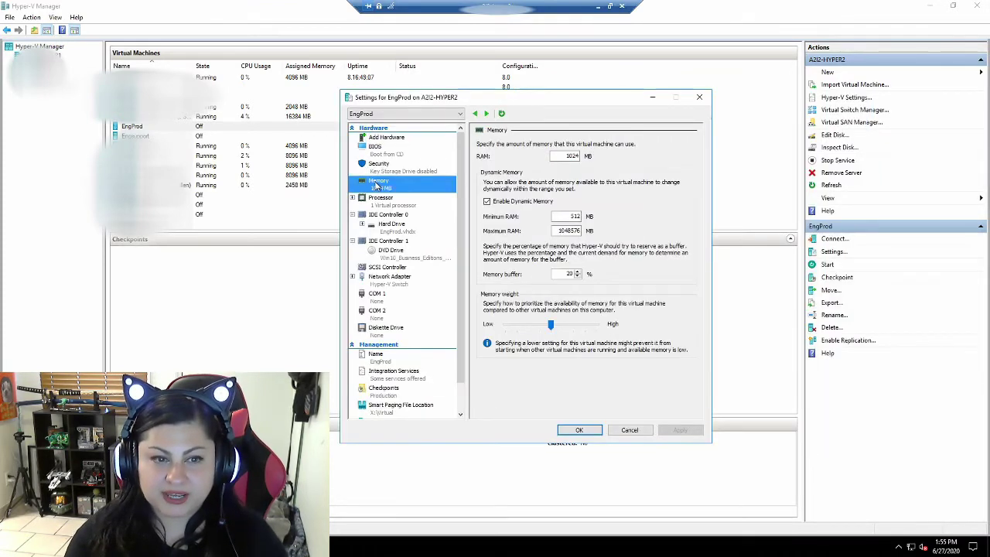
double_click(563, 156)
type("80")
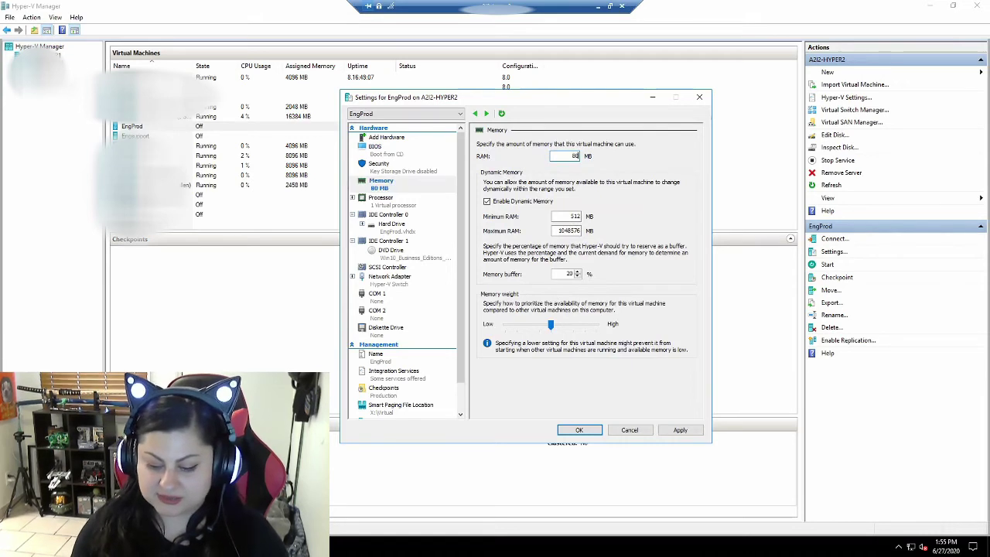
type("96")
Set the number of virtual processors to 4 and save the EngProd settings.
left_click(404, 204)
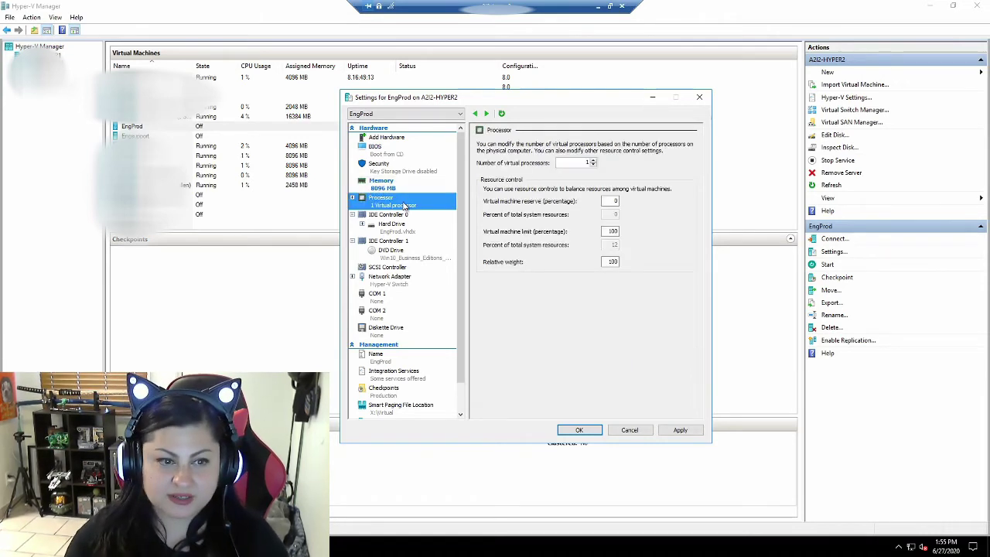
left_click(594, 160)
left_click(593, 161)
left_click(593, 161)
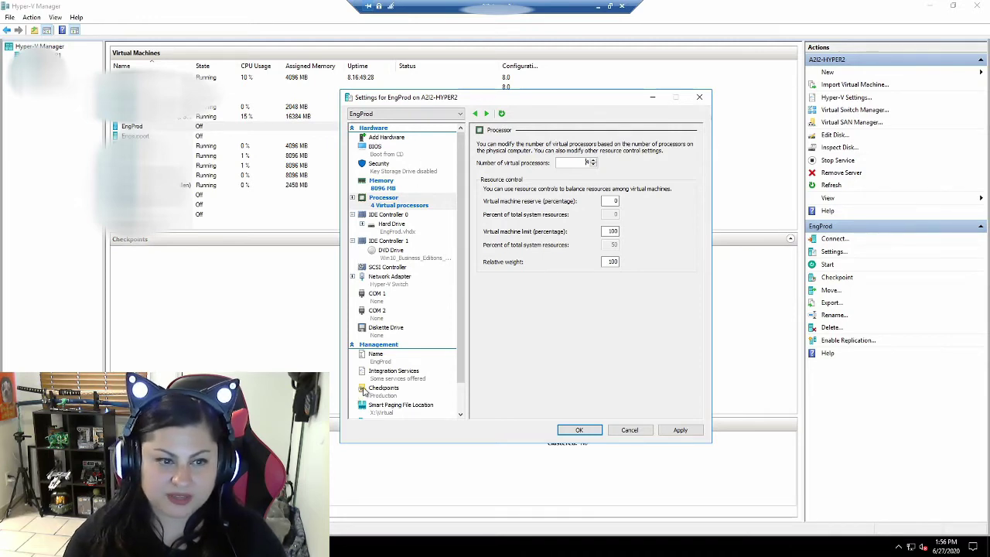
left_click(577, 431)
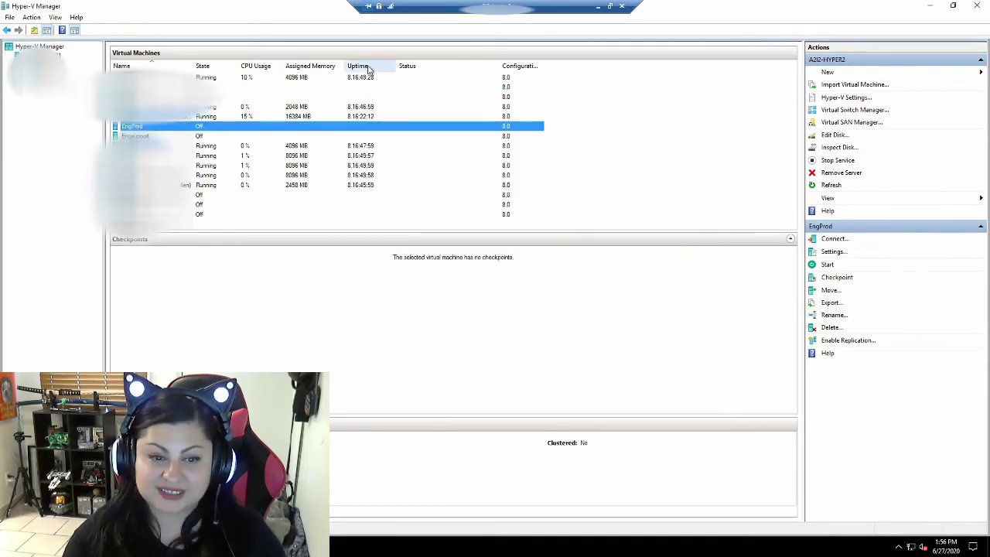
Connect to the EngProd virtual machine and start it.
right_click(138, 130)
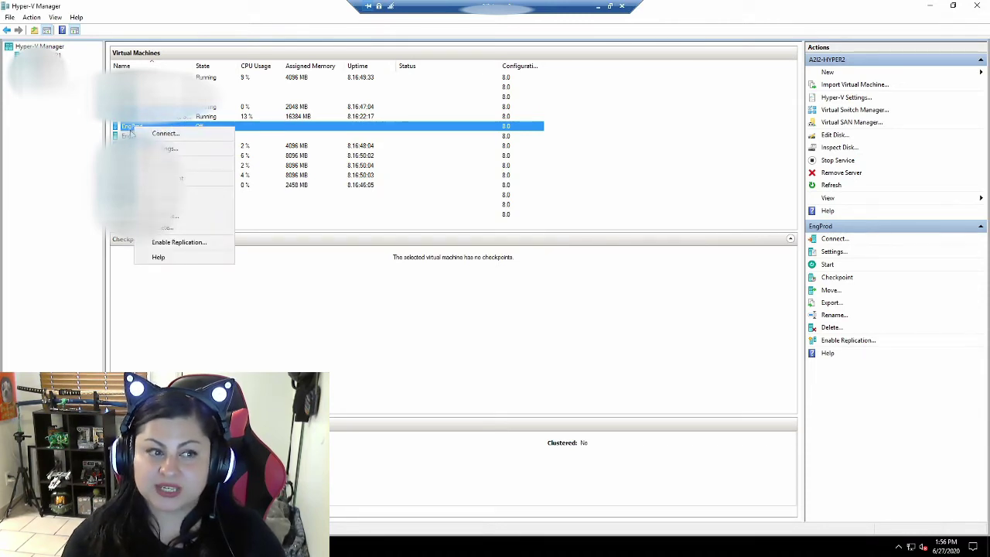
left_click(128, 128)
right_click(143, 127)
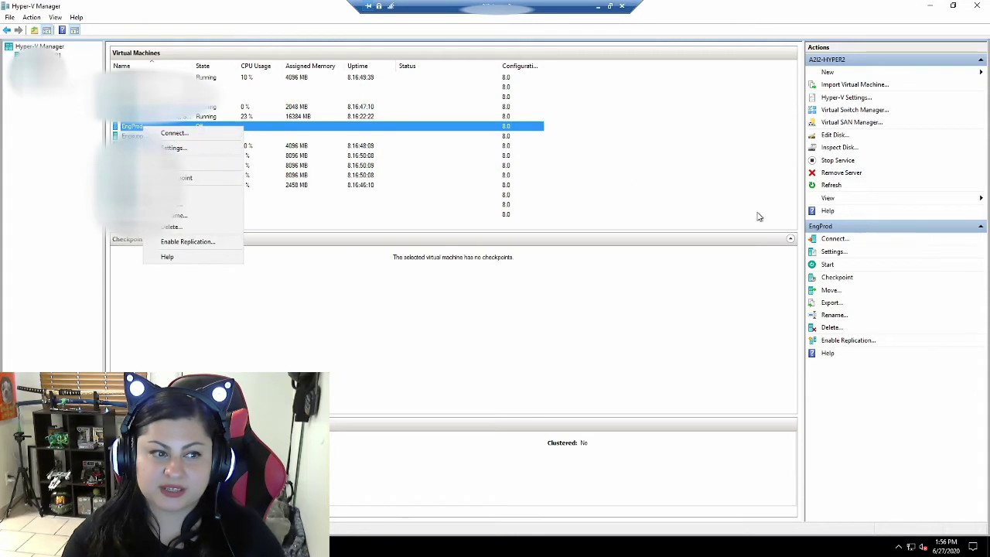
left_click(833, 239)
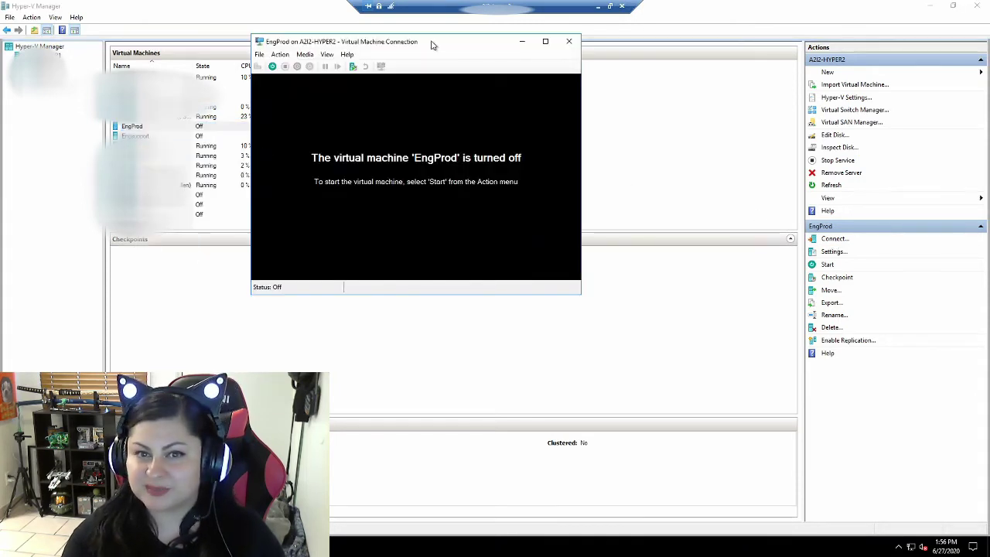
left_click_drag(431, 44, 484, 66)
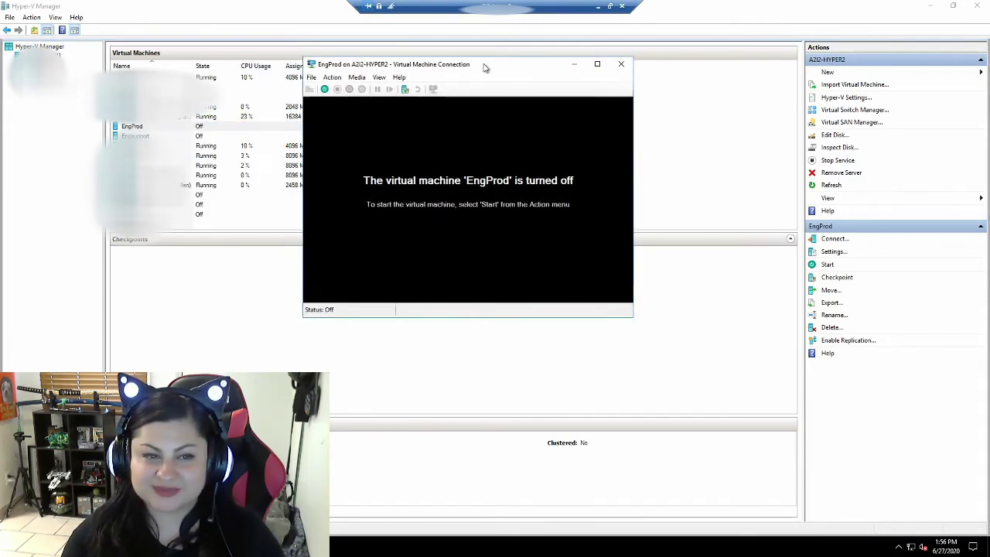
left_click(325, 90)
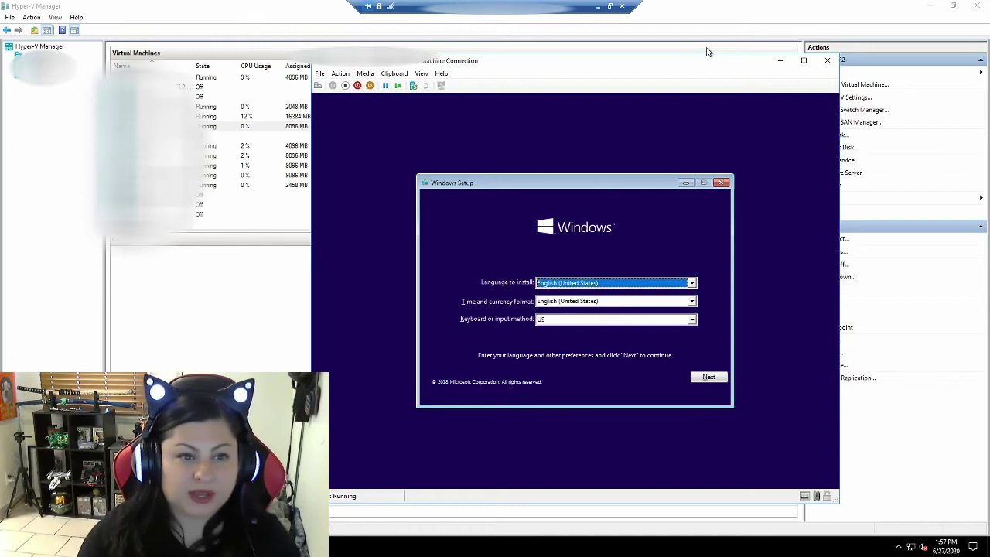
Accept the English (United States) language and US keyboard preferences in Windows Setup and choose Windows 10 Enterprise as the operating system.
left_click_drag(581, 179, 582, 161)
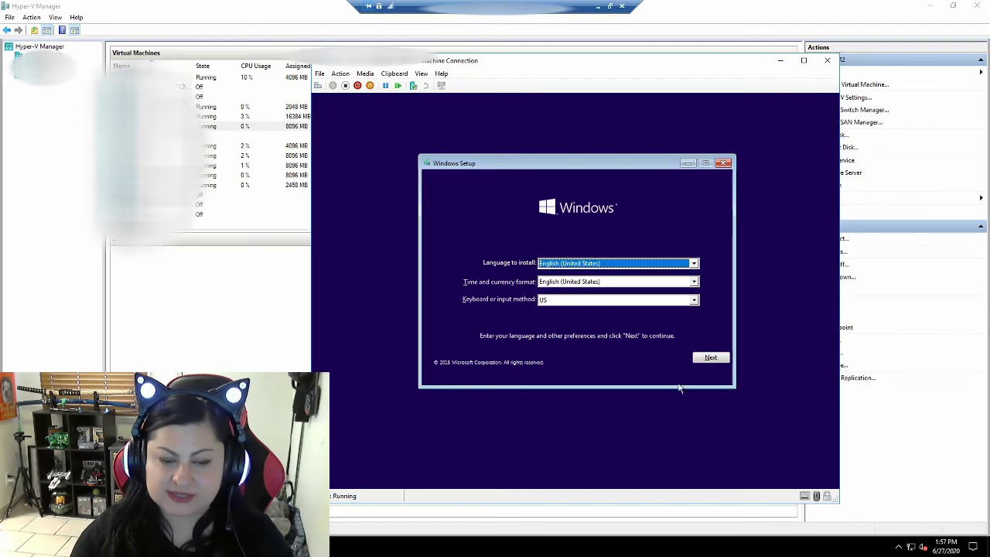
left_click(710, 358)
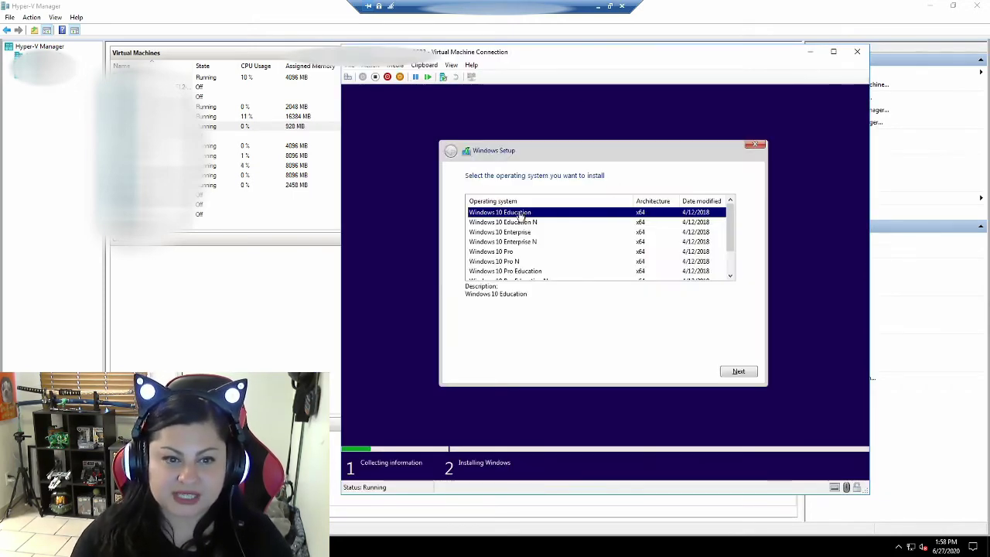
left_click(552, 235)
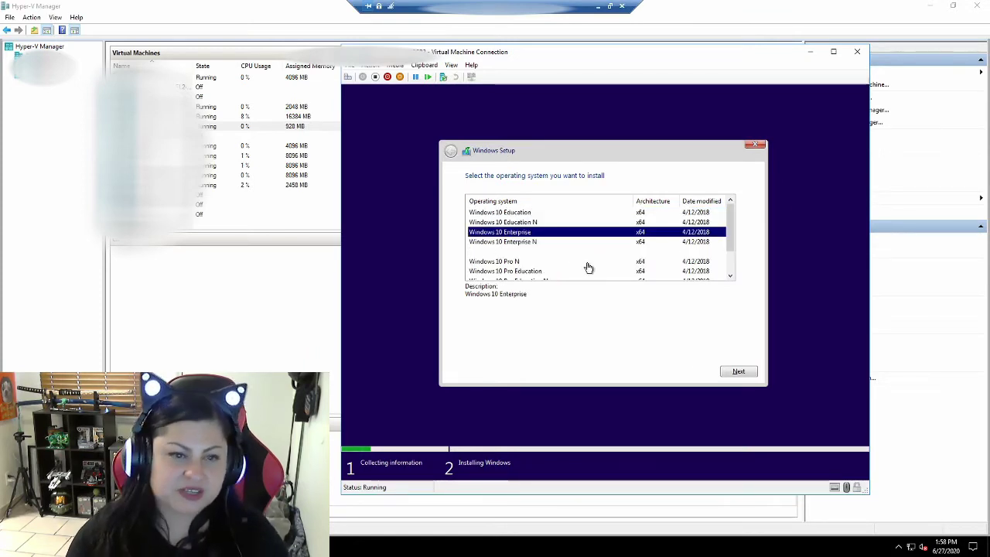
left_click(736, 371)
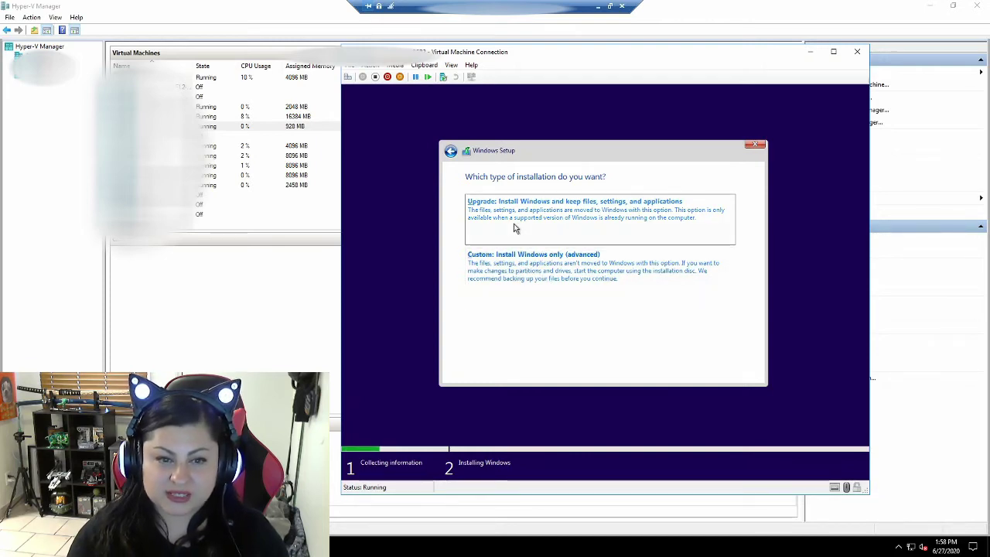
Choose the custom Windows-only installation and install it on Drive 0 Unallocated Space.
left_click(498, 268)
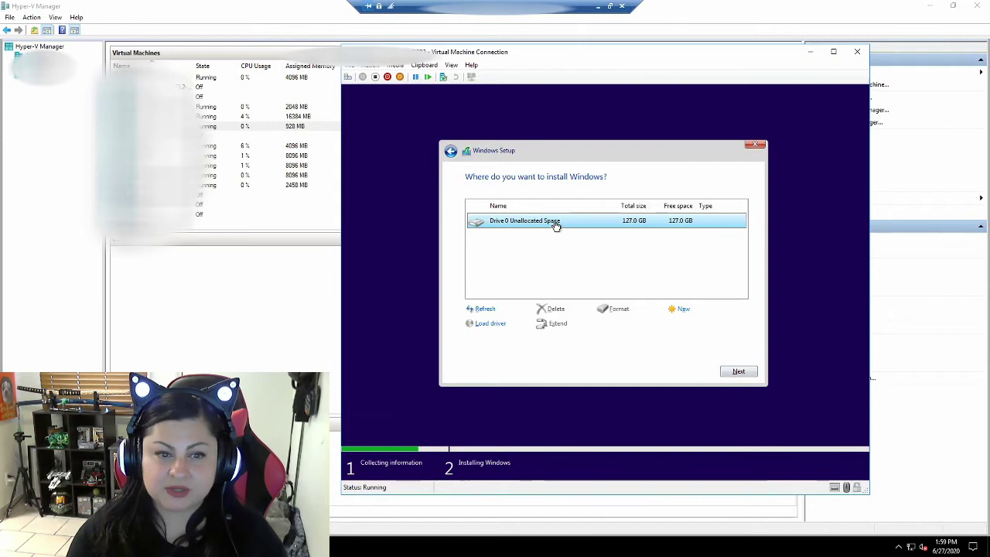
left_click(746, 375)
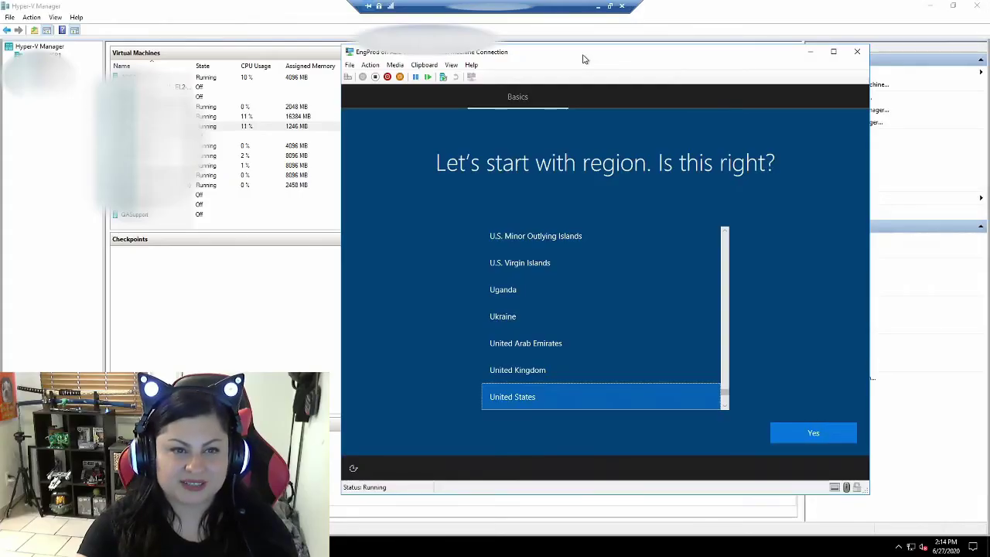
Accept United States as the region, choose domain join instead of a Microsoft account, and create the local user Eng1.
left_click(812, 430)
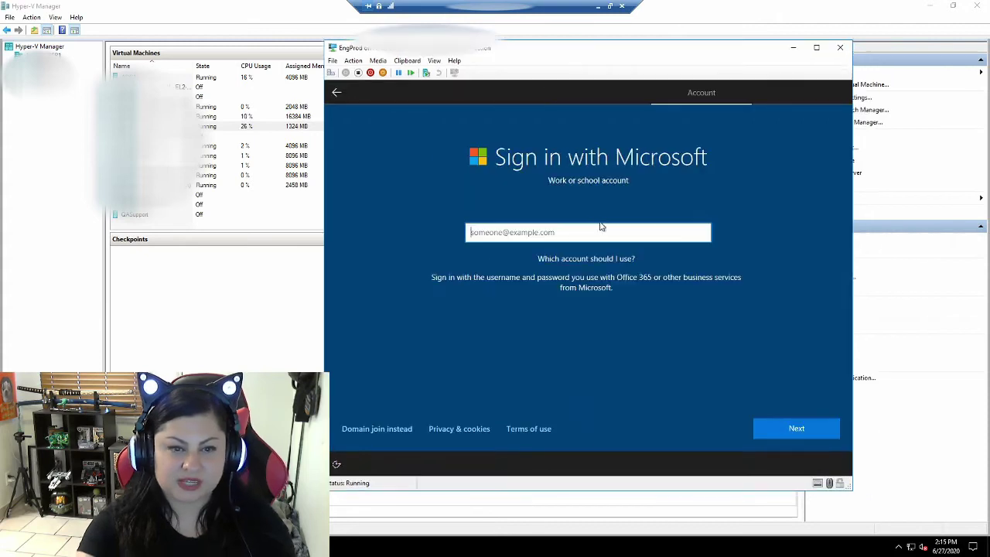
left_click(371, 429)
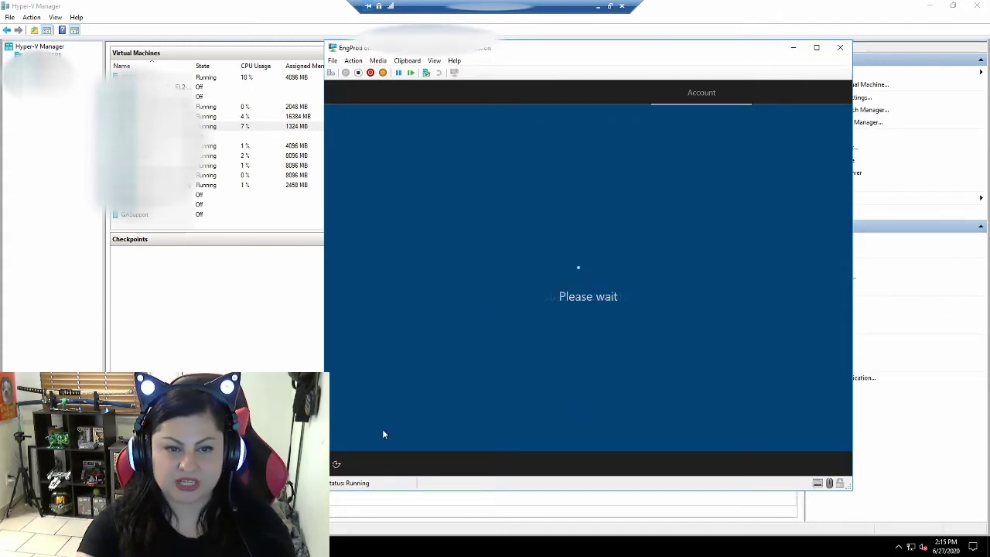
type("Eng1")
left_click(798, 429)
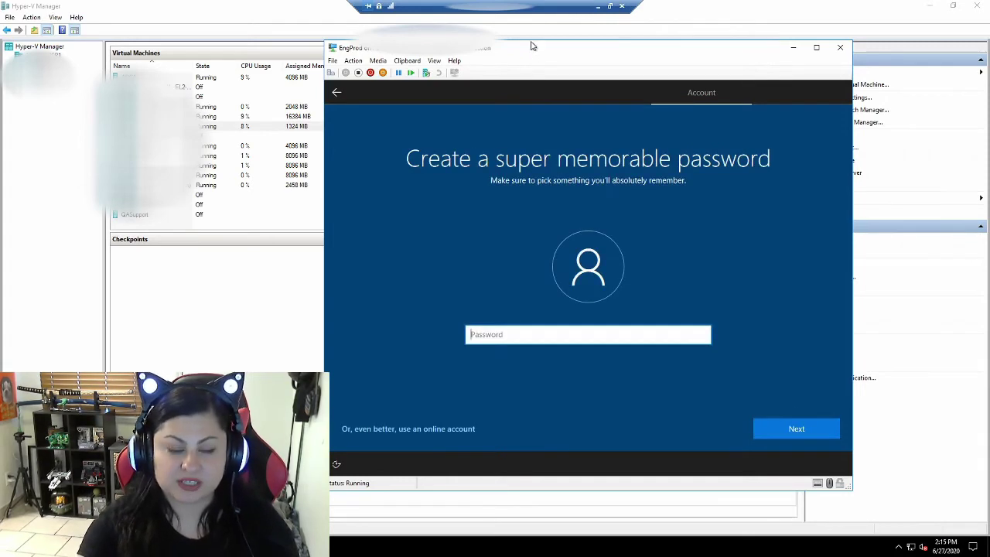
left_click_drag(531, 45, 531, 34)
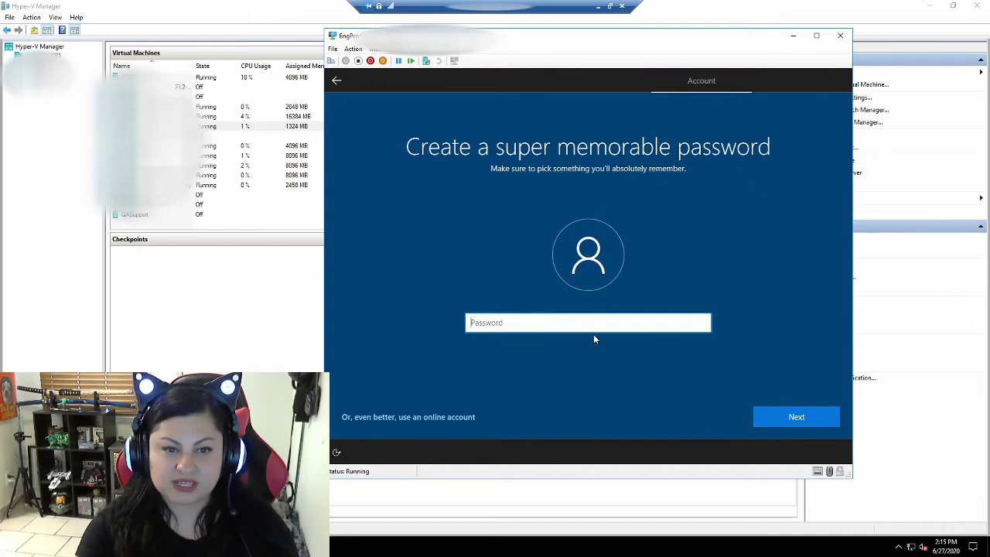
left_click(796, 417)
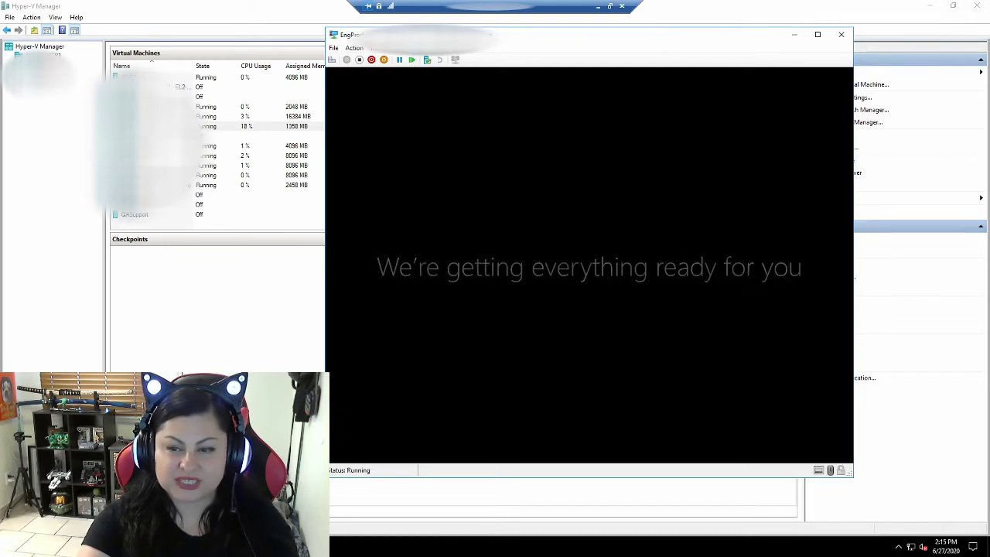
left_click_drag(639, 40, 649, 40)
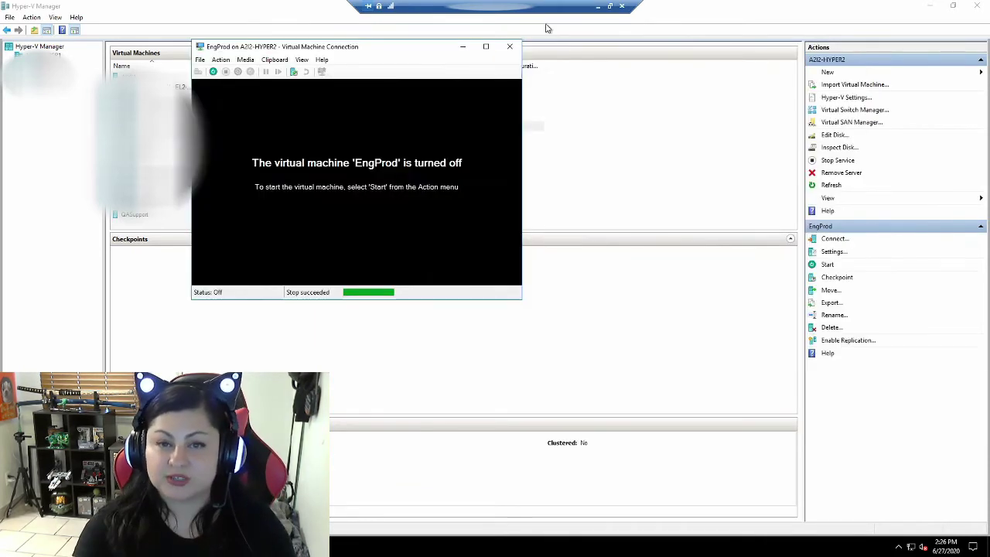
Close the EngProd connection window and check the virtual hard disk's file location in the EngProd settings.
left_click(510, 46)
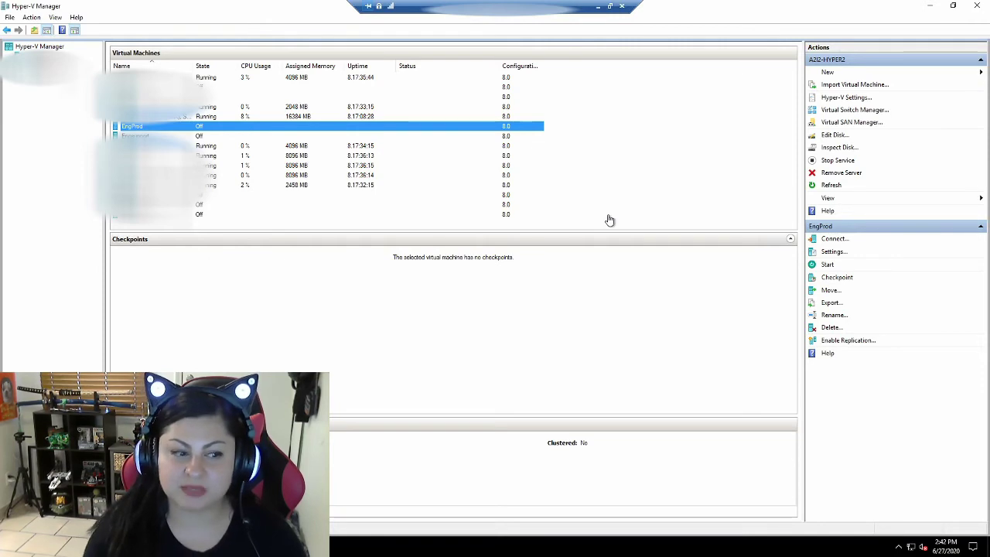
right_click(141, 128)
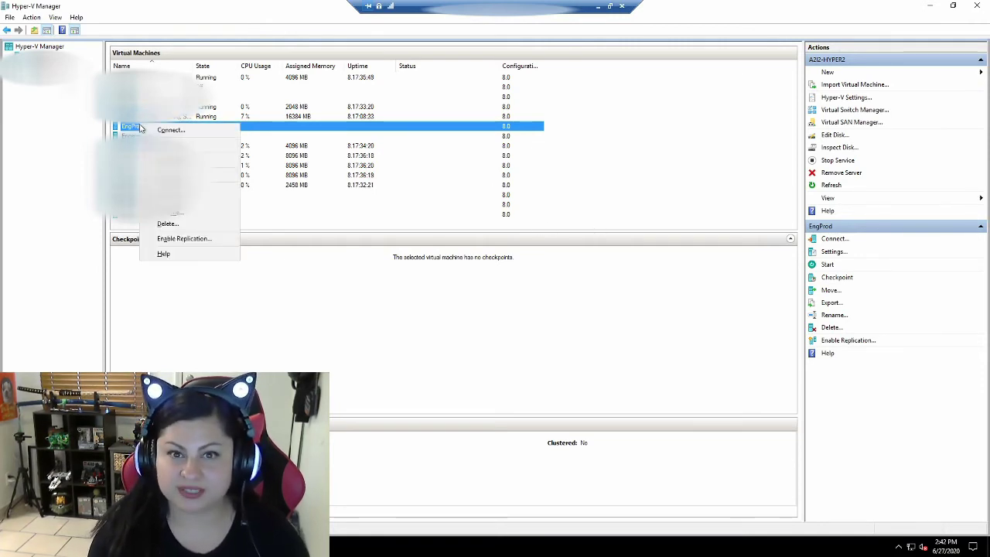
left_click(184, 143)
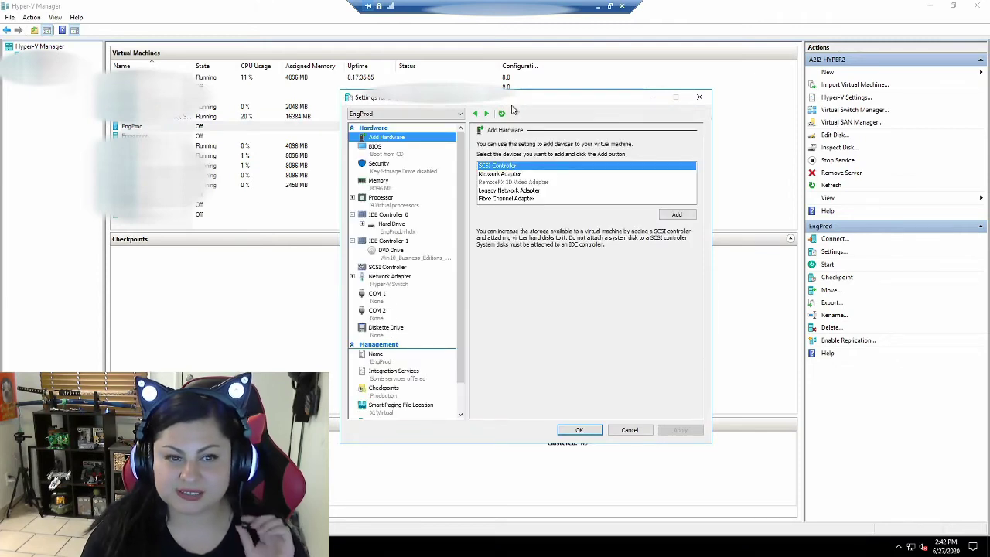
left_click_drag(516, 103, 530, 98)
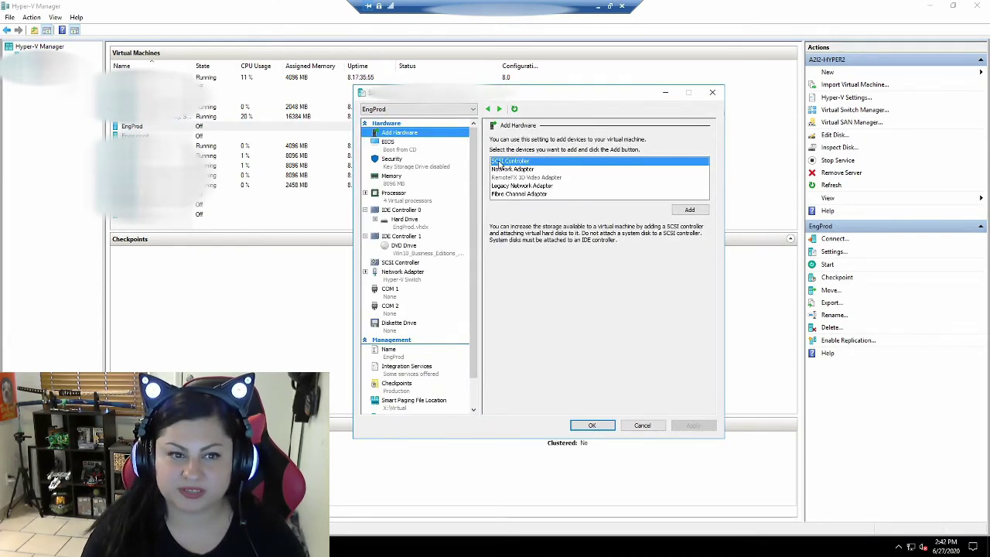
left_click(418, 225)
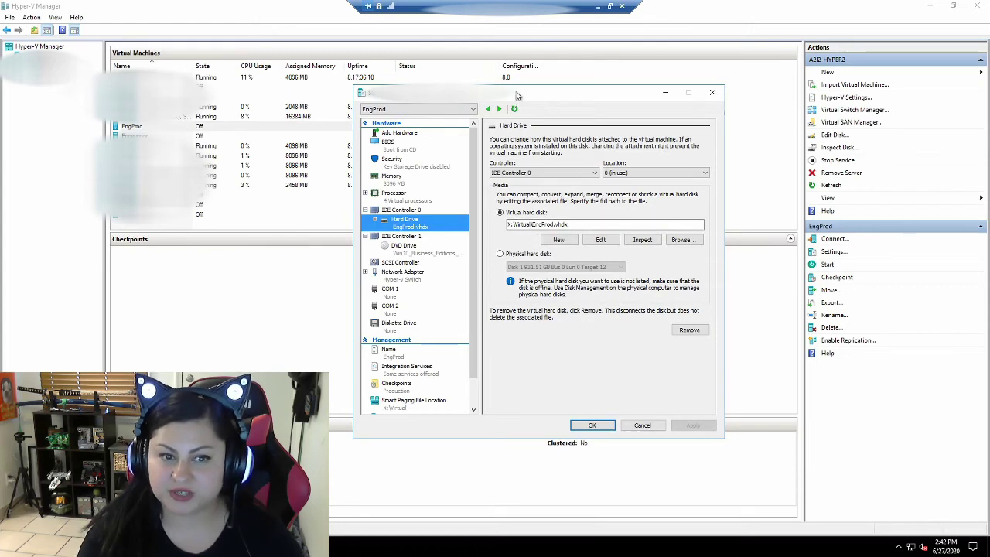
left_click_drag(518, 96, 525, 85)
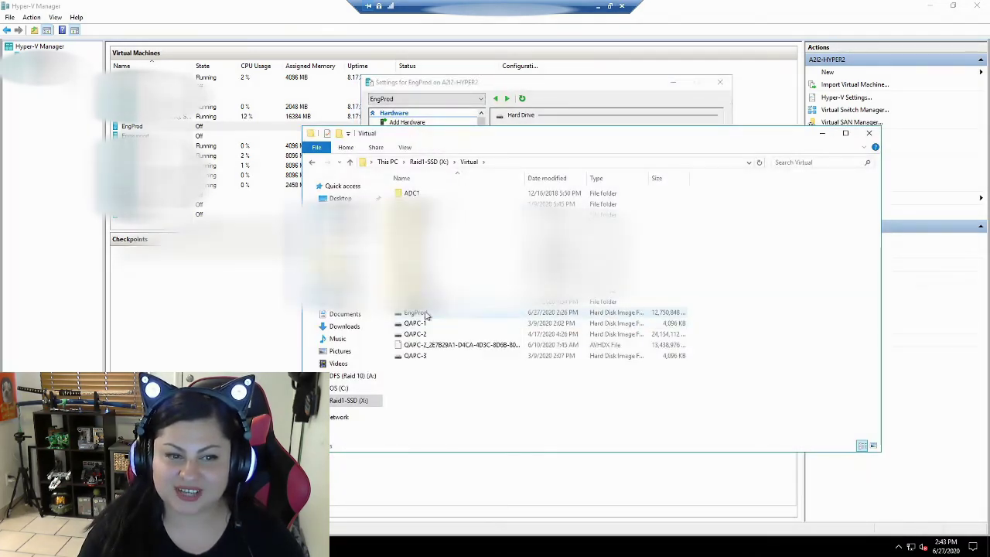
Duplicate the EngProd virtual hard disk file within the X:\Virtual folder.
left_click(426, 315)
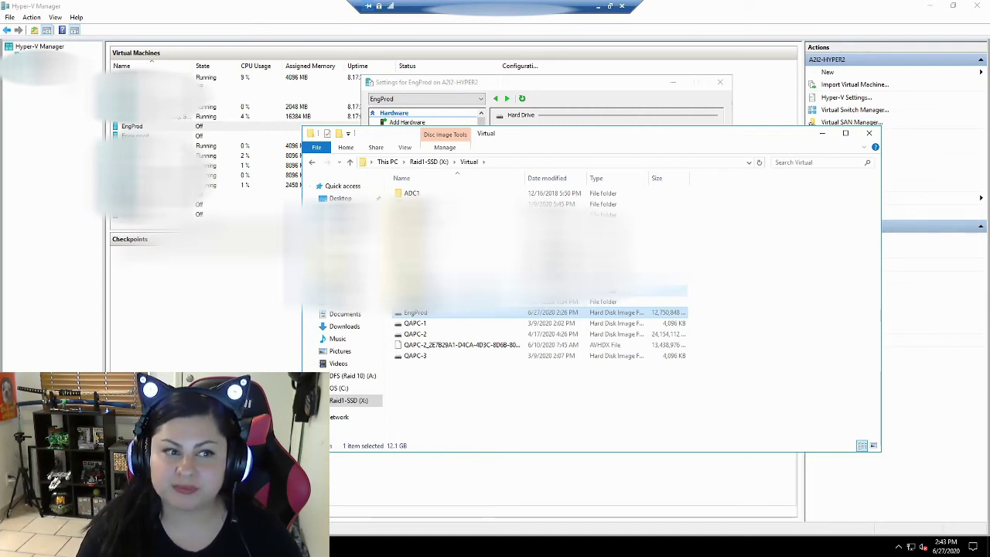
right_click(414, 317)
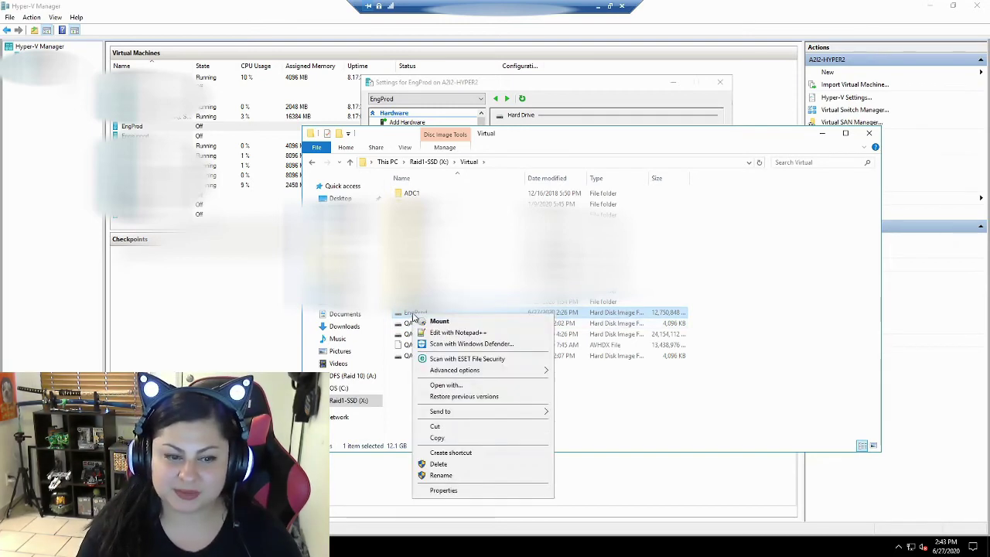
left_click(466, 438)
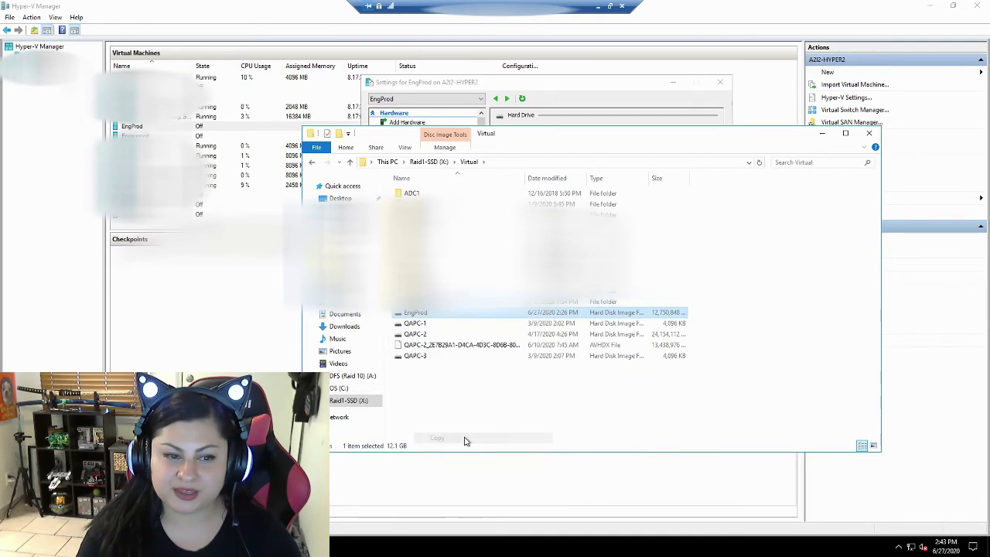
left_click(443, 390)
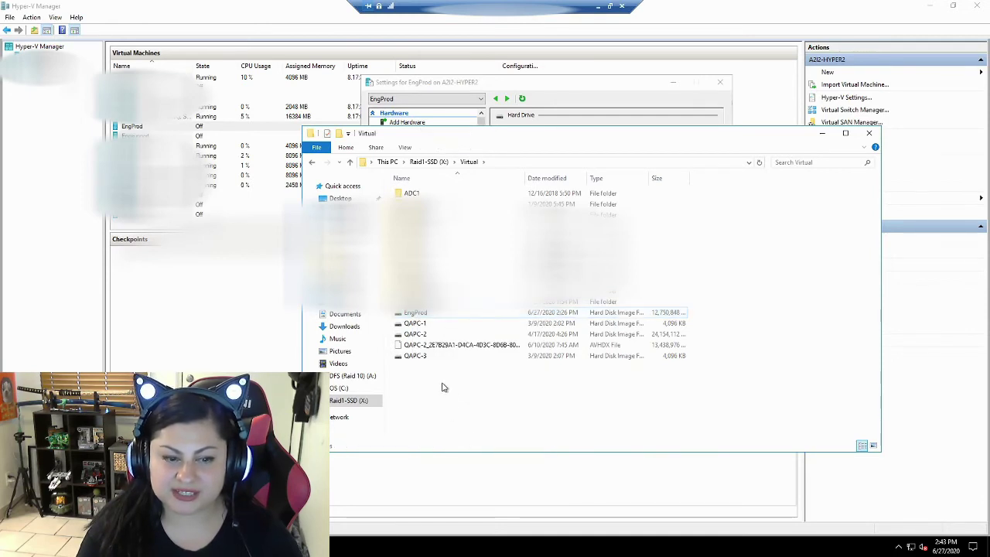
right_click(442, 384)
left_click(487, 455)
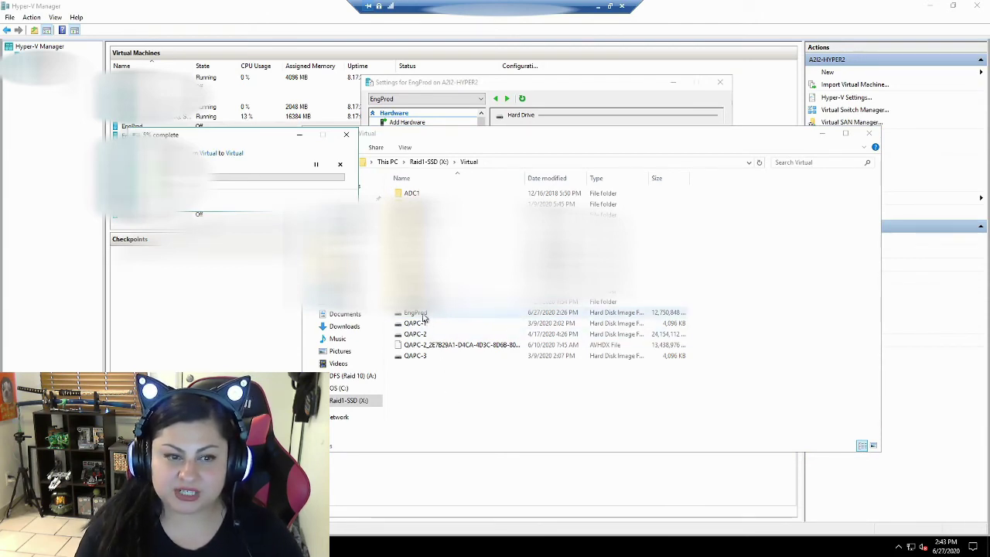
left_click_drag(238, 143, 705, 209)
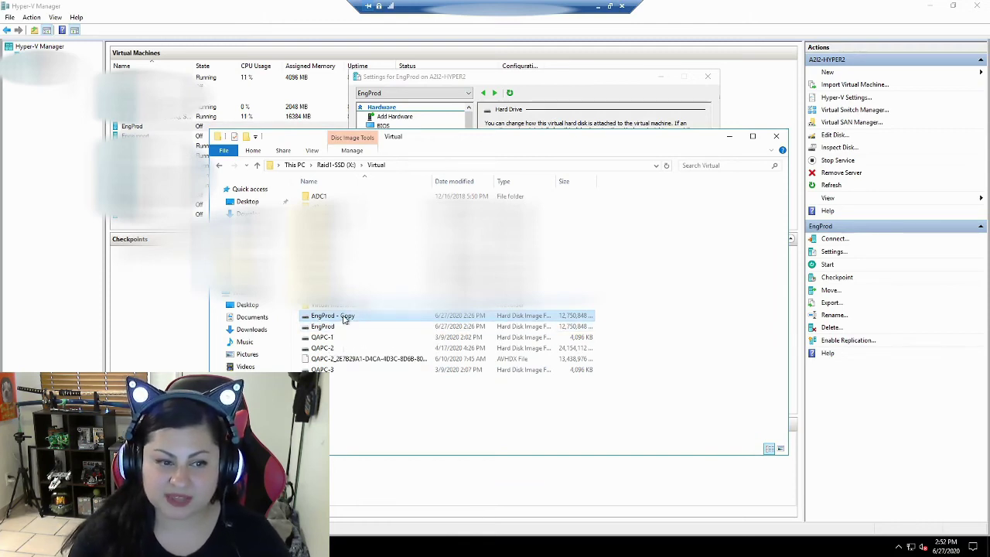
Rename the copied disk file "EngProd - Copy" as EngUAT.
left_click(333, 317)
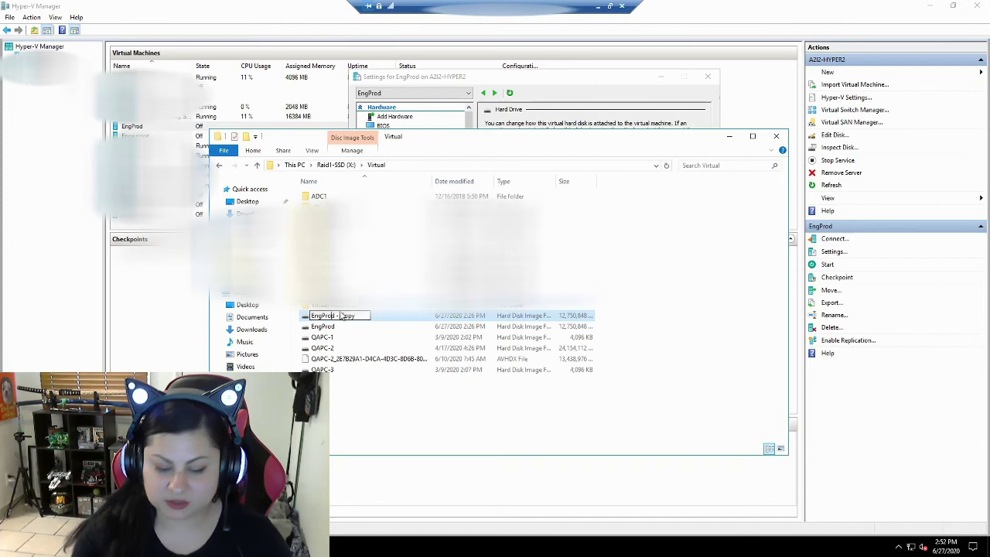
key("BackSpace")
key("BackSpace")
key("BackSpace")
key("BackSpace")
key("BackSpace")
key("BackSpace")
key("BackSpace")
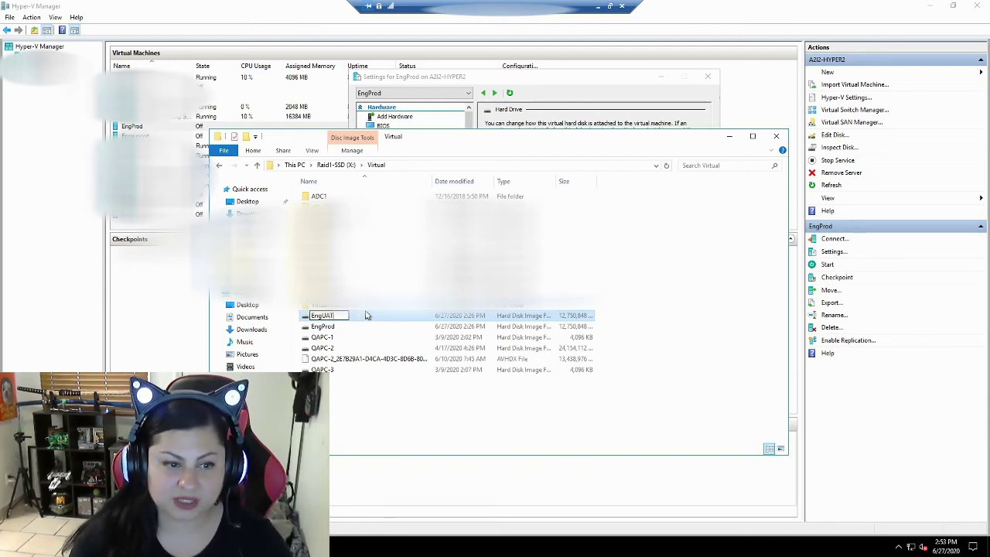
Copy the EngProd disk file again and paste a second duplicate into the Virtual folder.
right_click(367, 316)
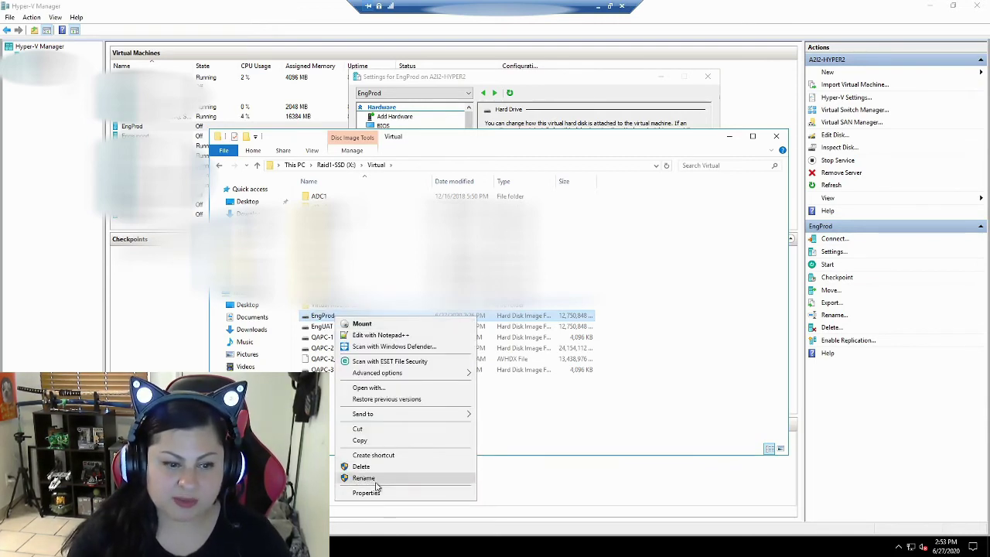
left_click(377, 440)
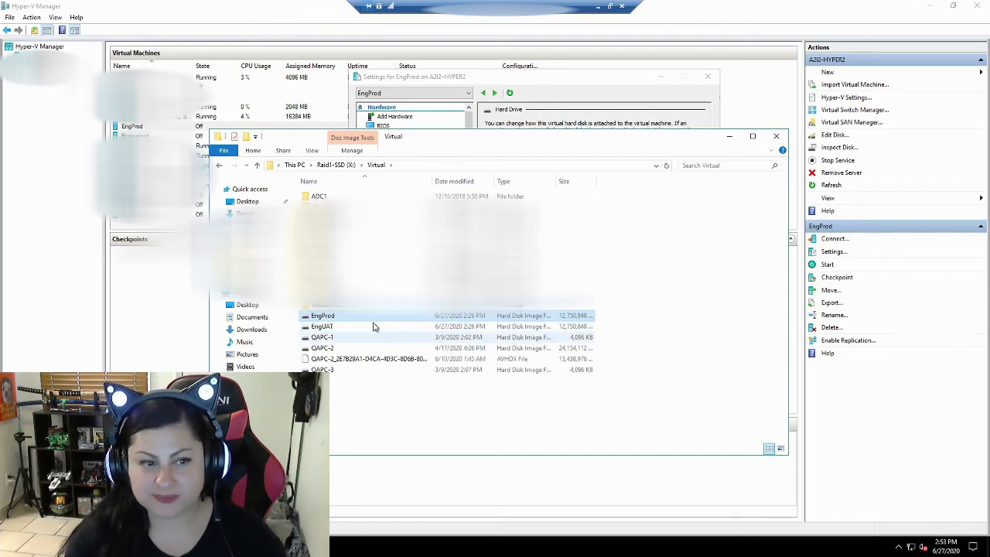
left_click_drag(502, 143, 574, 154)
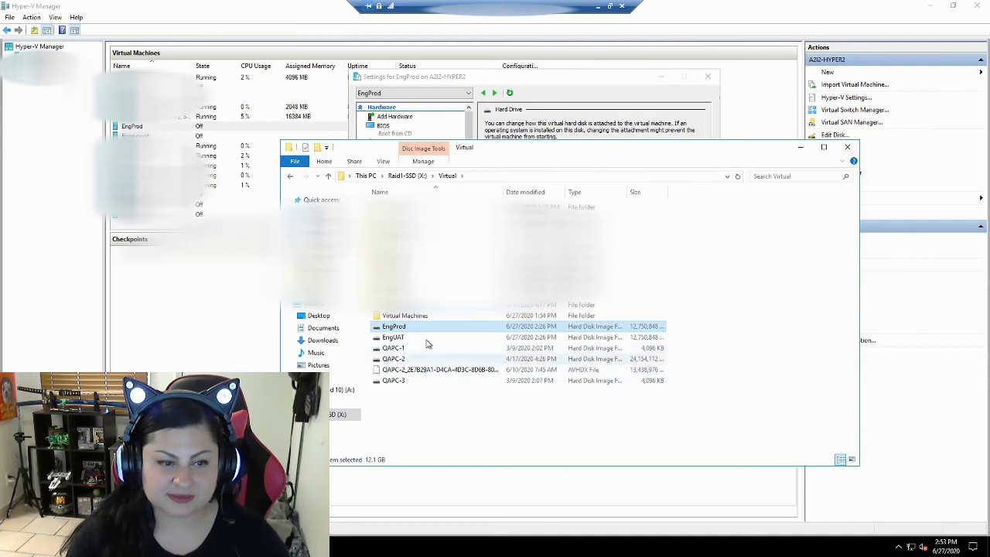
left_click(412, 405)
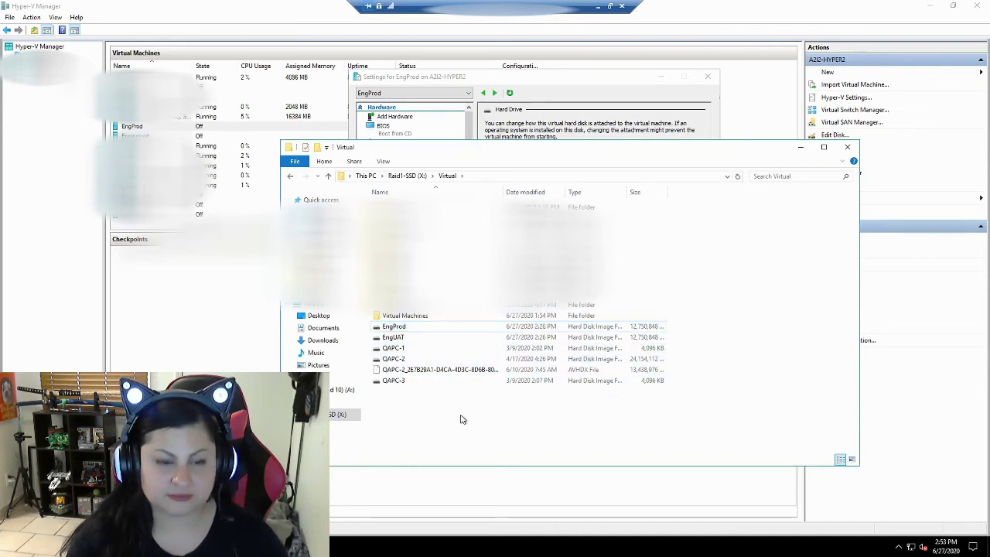
key("ctrl+v")
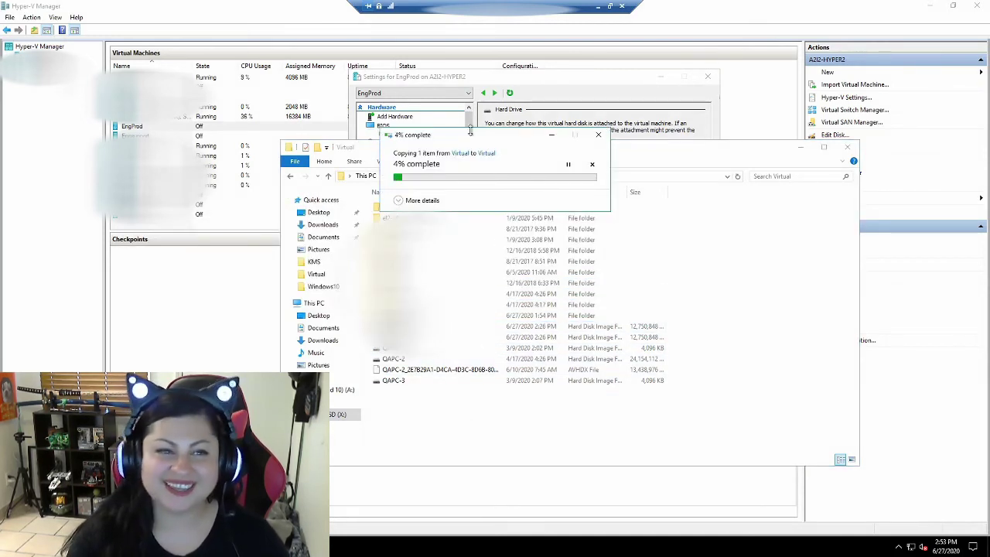
left_click_drag(466, 141, 276, 227)
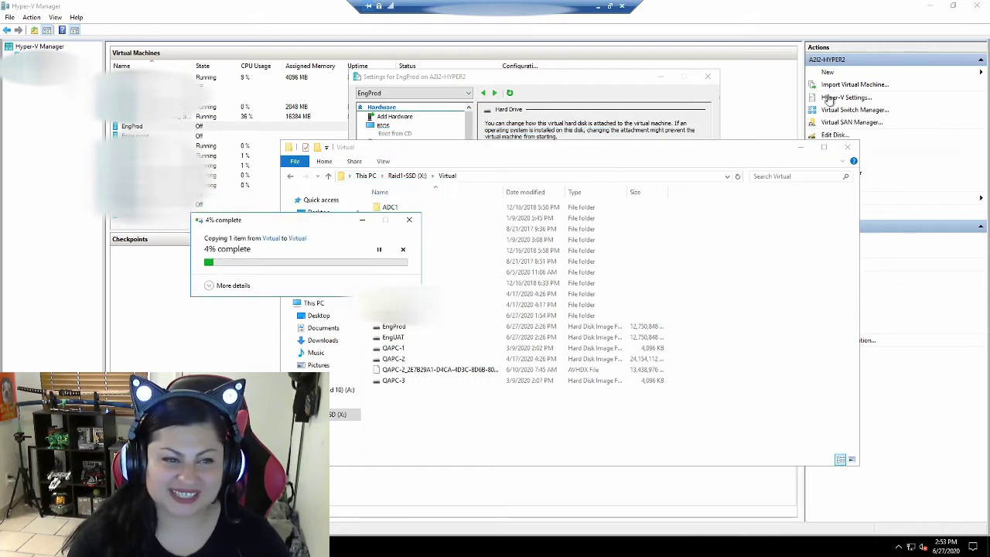
Minimize the Virtual folder window, cancel out of the EngProd settings, and select the EngUAT virtual machine.
left_click(799, 147)
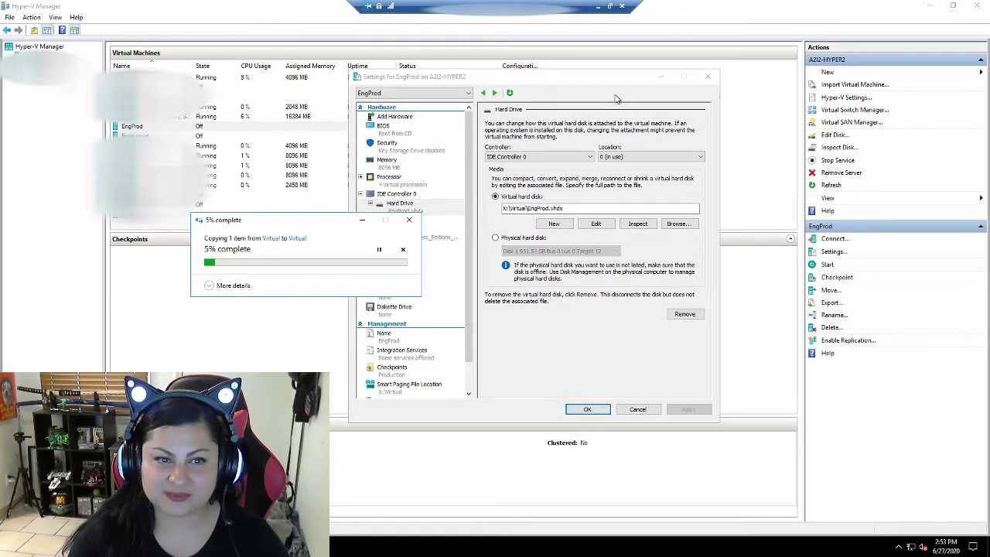
left_click_drag(623, 82, 697, 84)
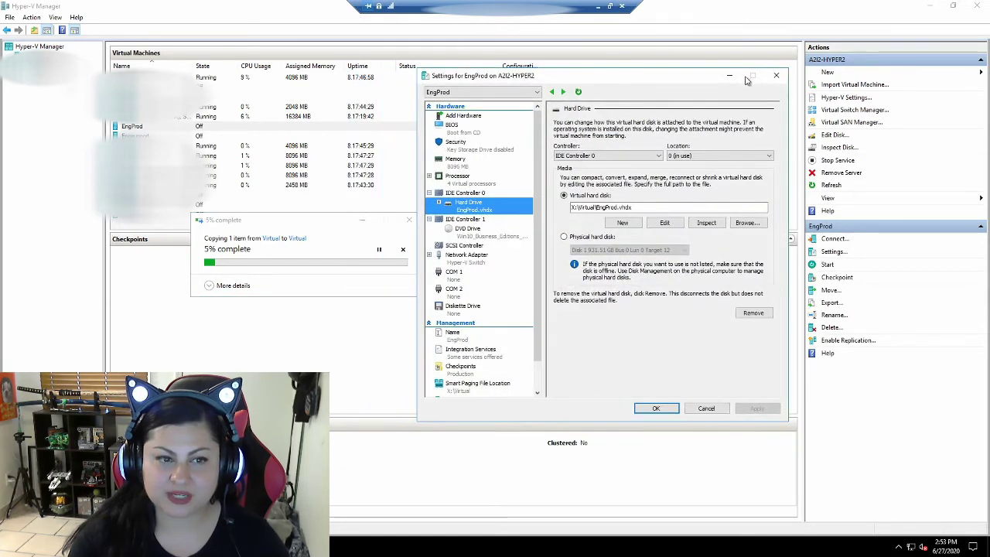
left_click(715, 406)
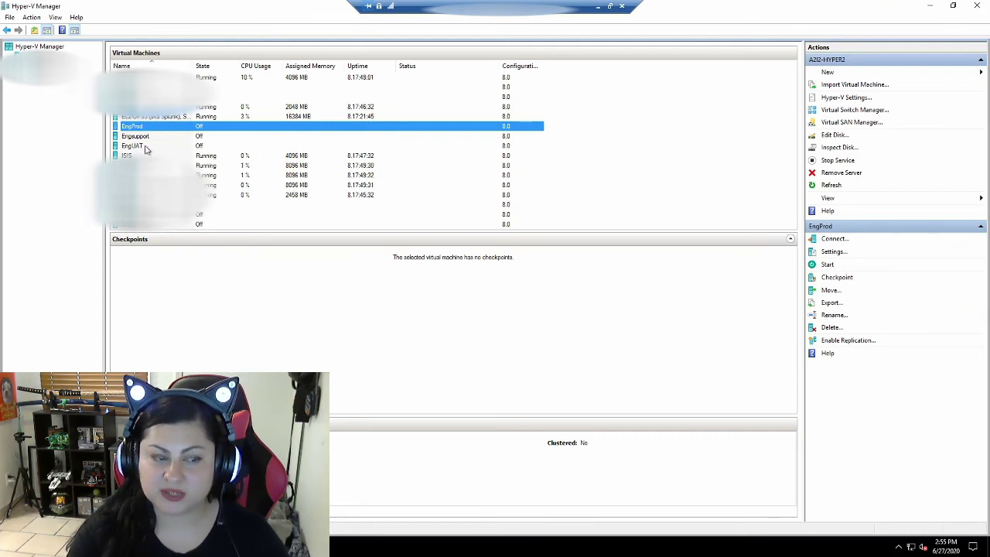
left_click(158, 147)
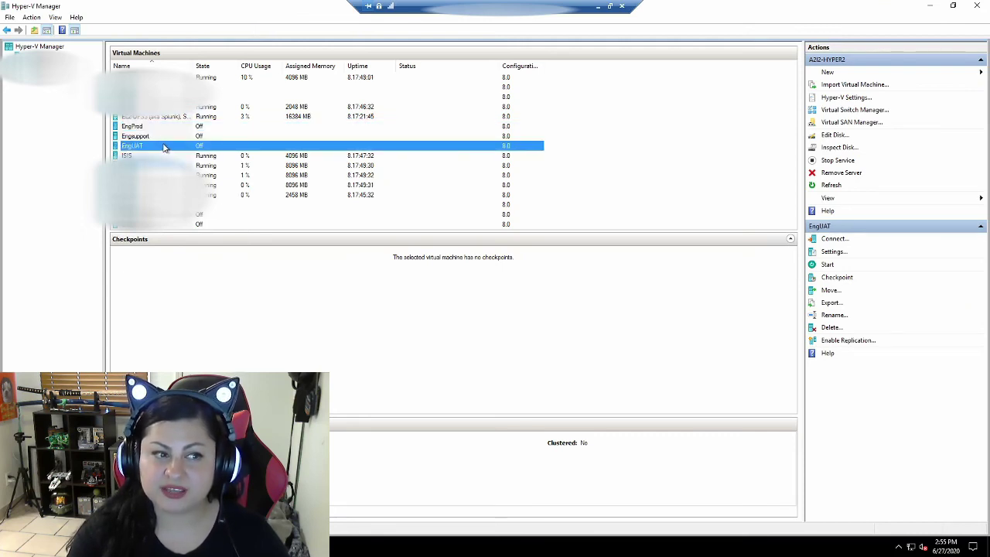
right_click(158, 146)
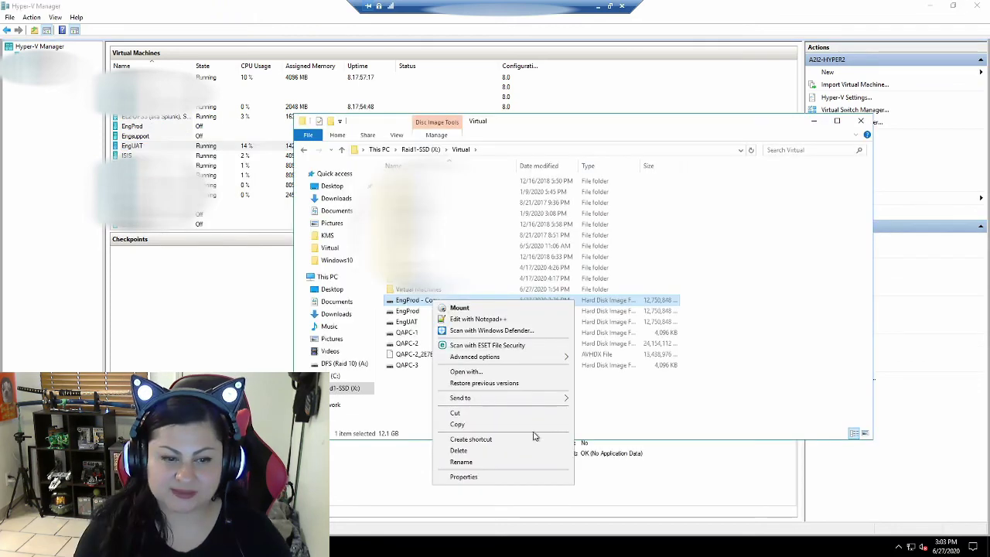
Rename the second disk copy "EngProd - Copy" as EngQA in the Virtual folder.
left_click(506, 462)
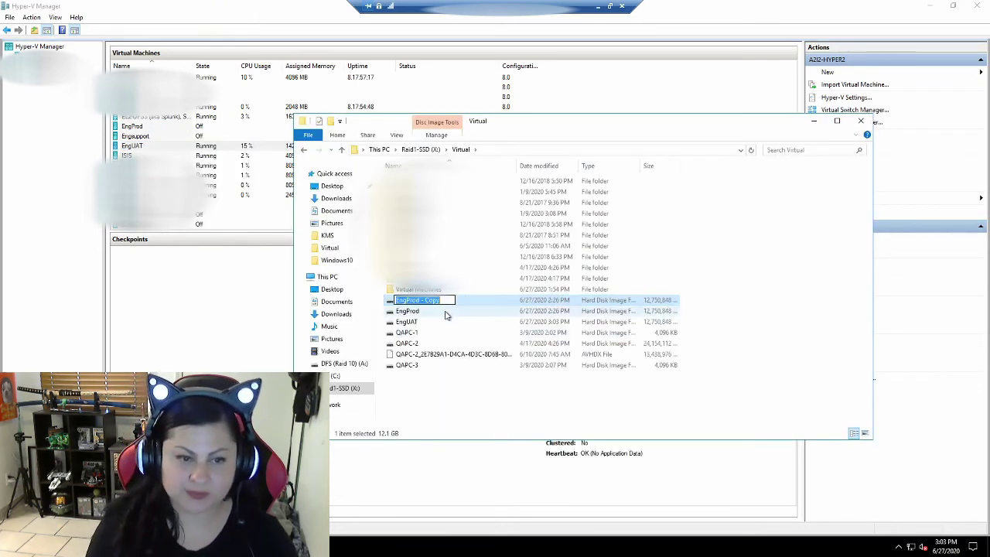
key("End")
key("BackSpace")
key("BackSpace")
key("BackSpace")
key("BackSpace")
key("BackSpace")
key("BackSpace")
key("BackSpace")
key("BackSpace")
key("BackSpace")
key("BackSpace")
key("BackSpace")
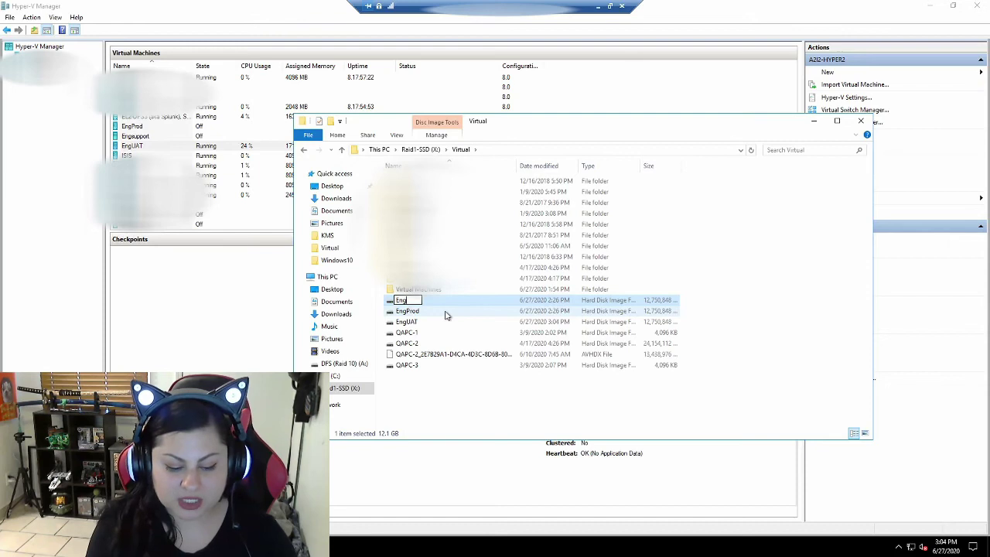
type("gQA")
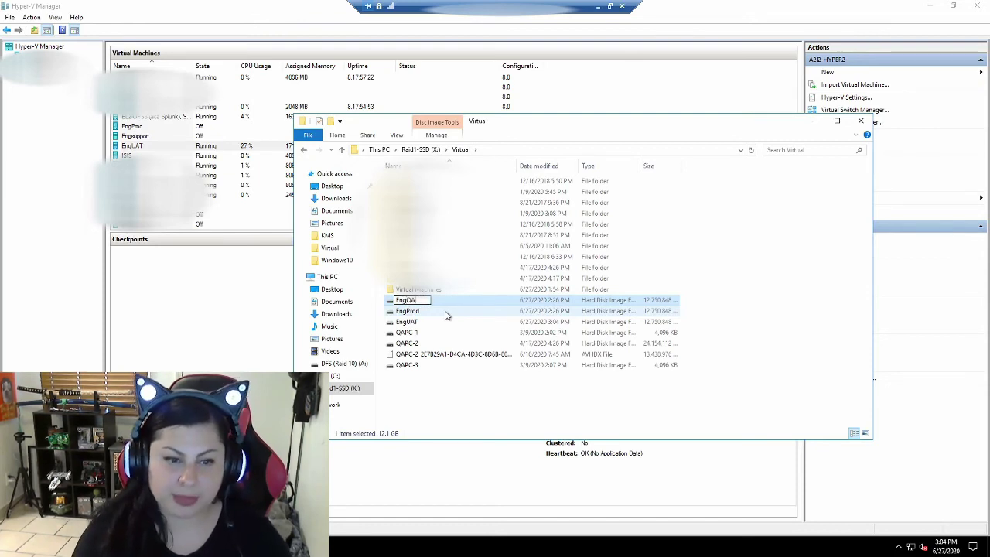
key("Return")
left_click(448, 396)
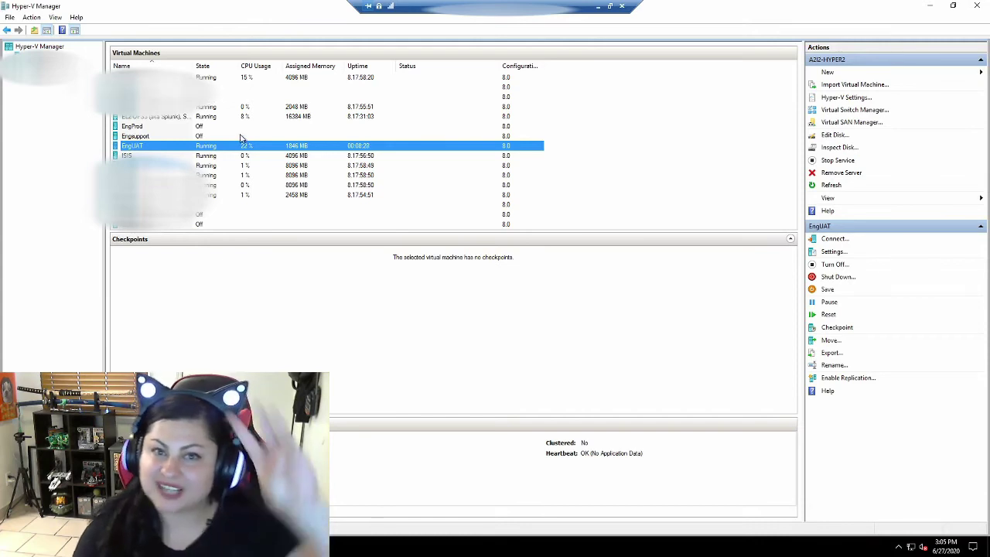
Start a new virtual machine named EngQA in the default location as Generation 1.
left_click(826, 73)
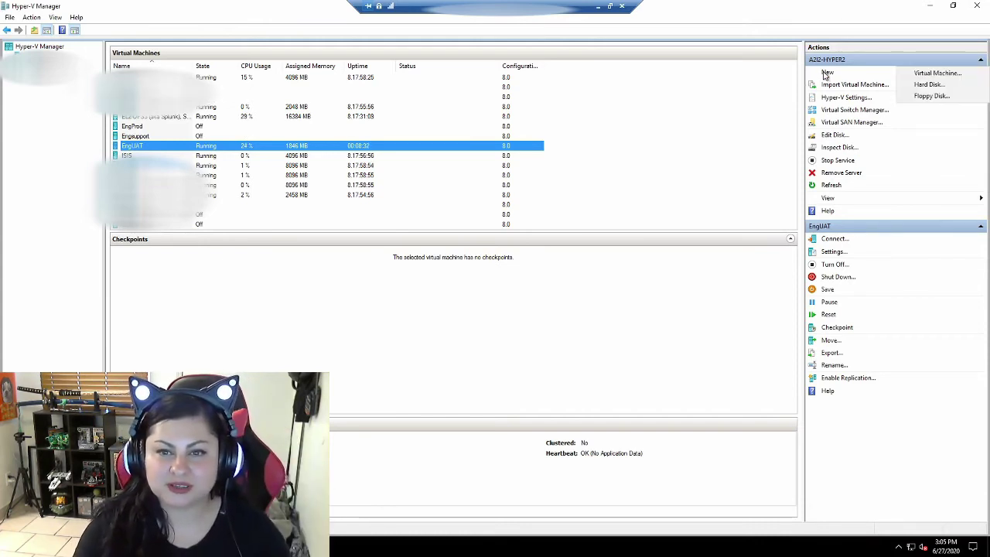
left_click(936, 73)
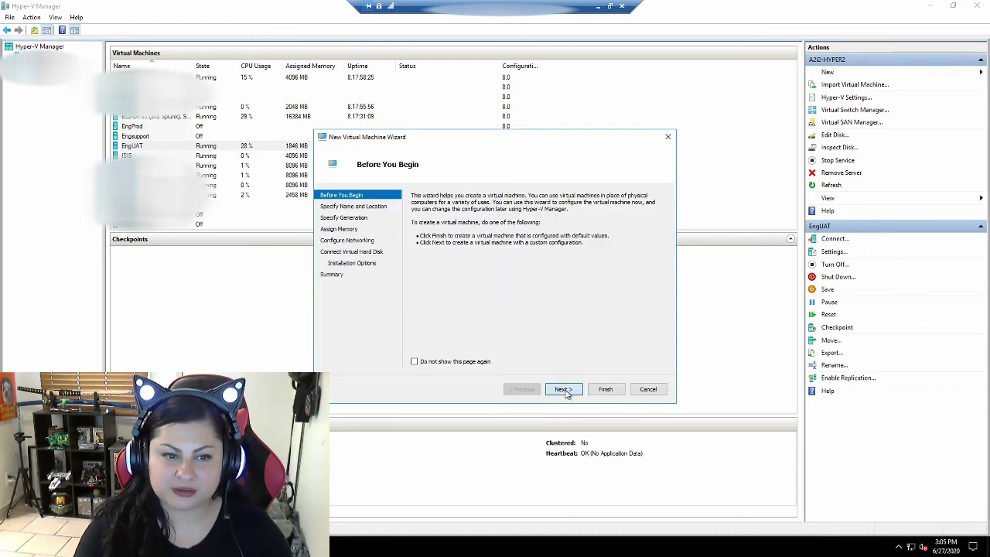
left_click(562, 389)
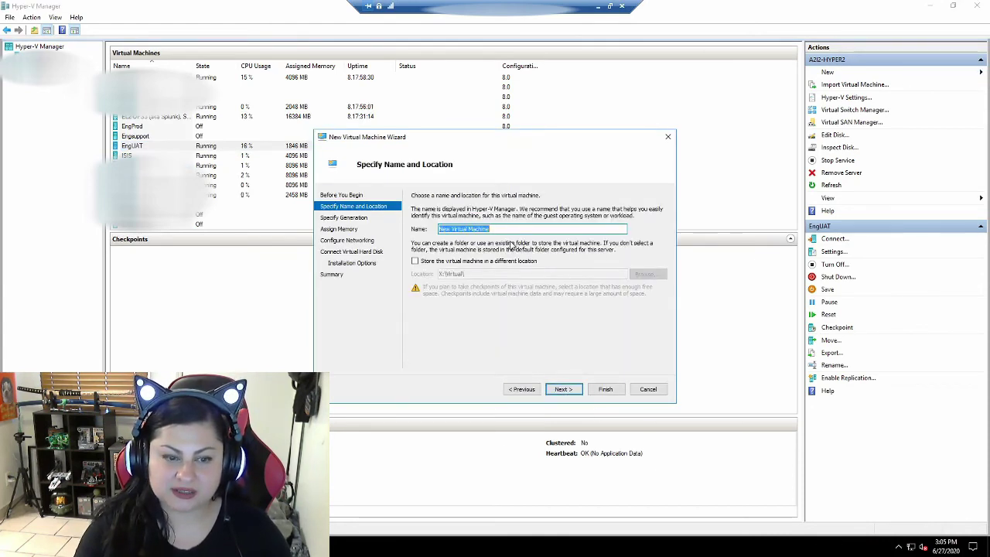
type("Eng")
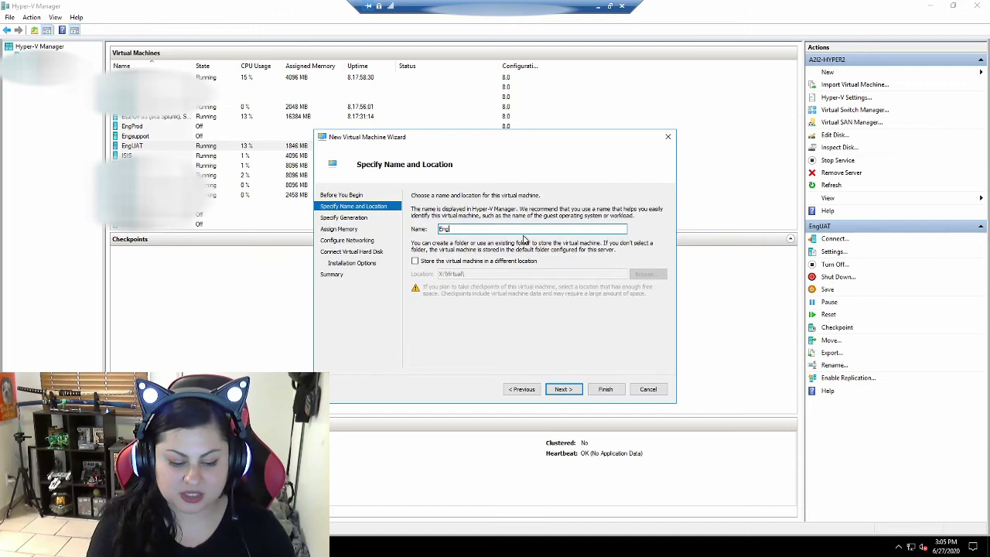
type("QA")
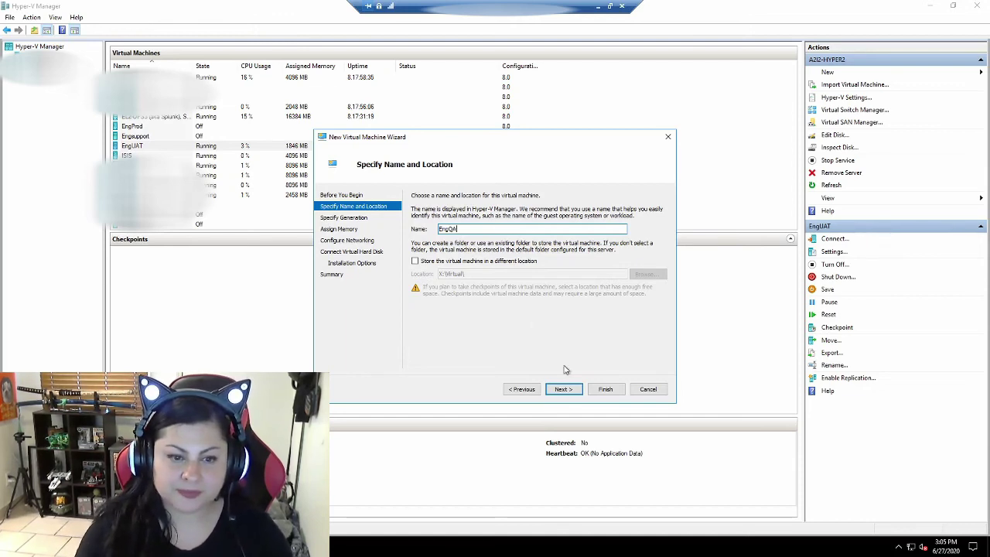
left_click(564, 389)
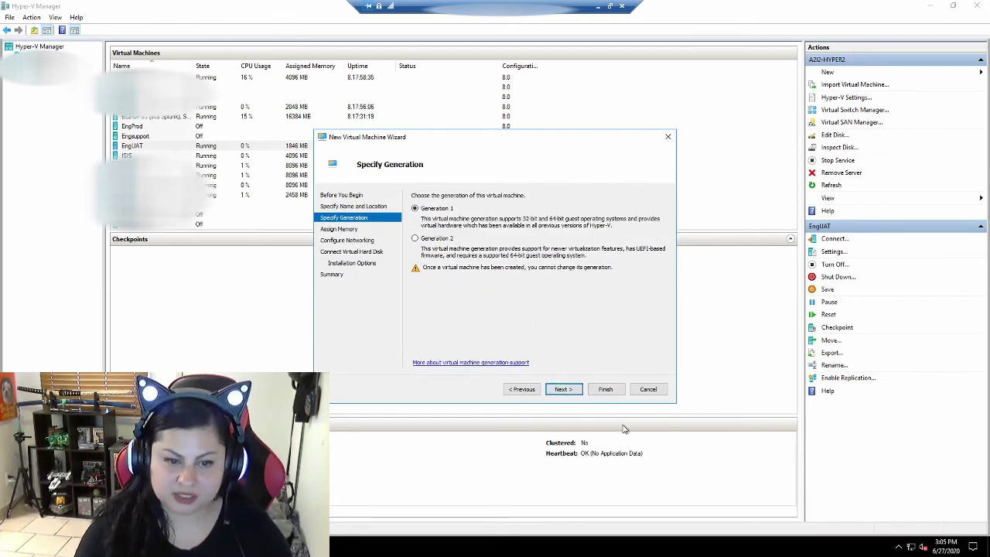
left_click(565, 391)
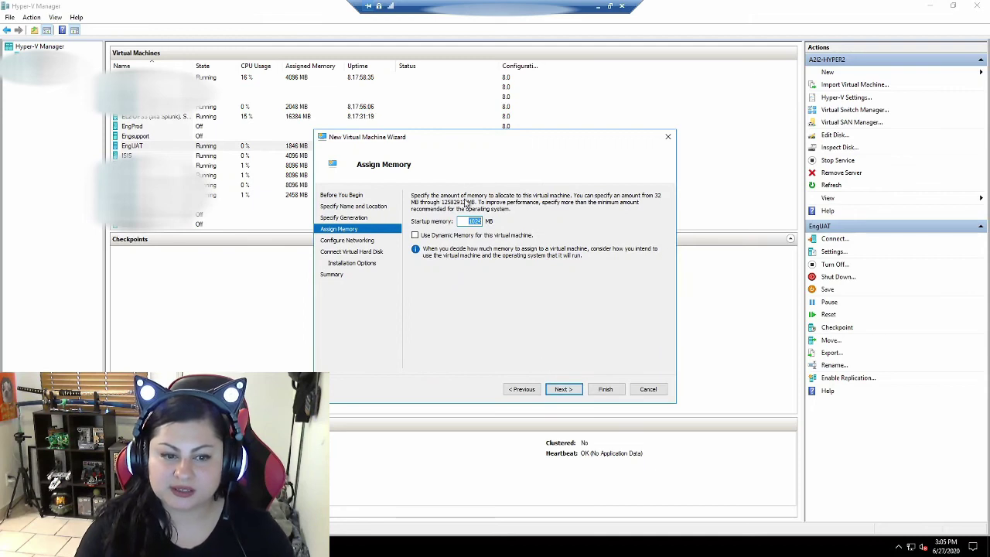
Enable dynamic memory for the new EngQA machine and connect its network adapter to Hyper-V Switch.
left_click(415, 235)
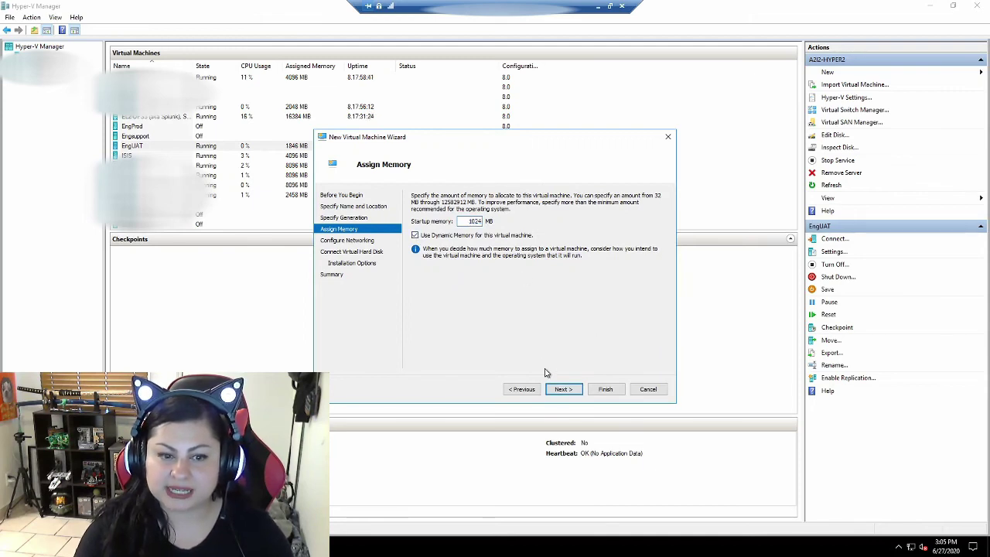
left_click(565, 389)
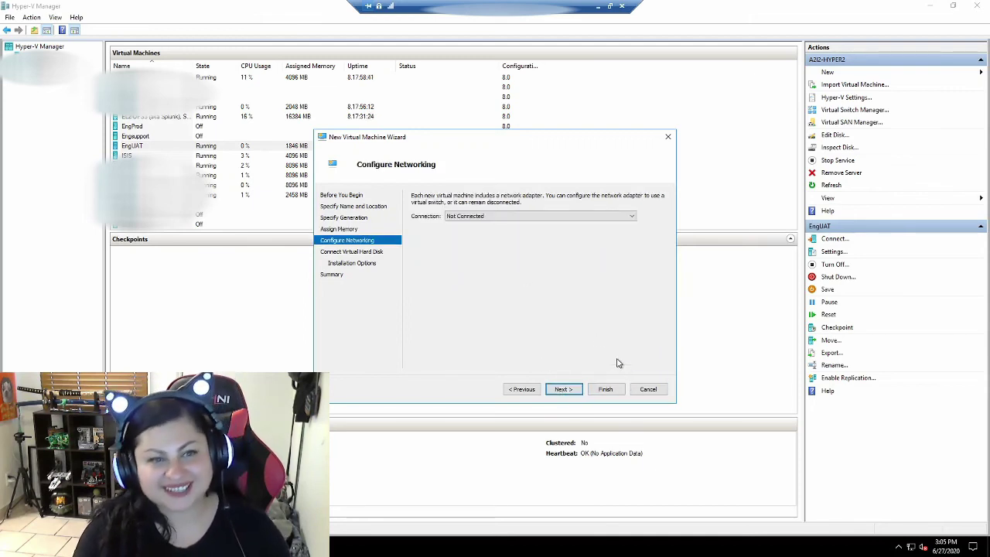
left_click(477, 216)
left_click(488, 235)
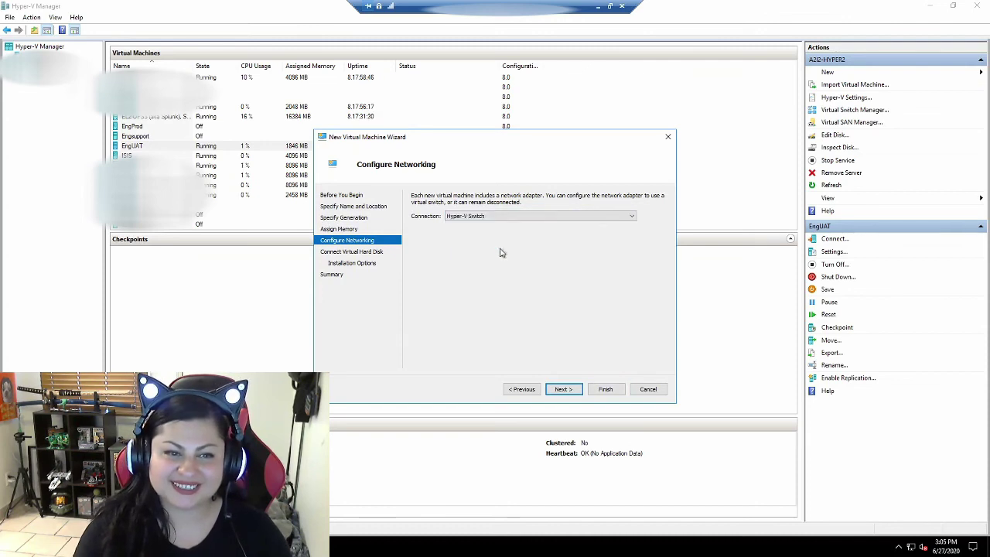
left_click(563, 389)
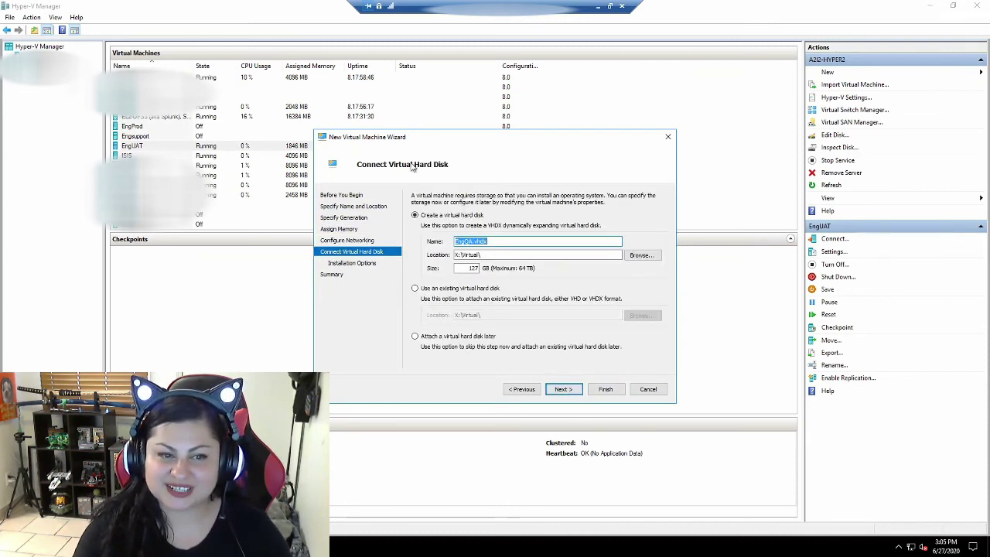
Attach the existing virtual hard disk X:\Virtual\EngQA.vhdx and finish creating the EngQA machine.
left_click(415, 289)
left_click(641, 317)
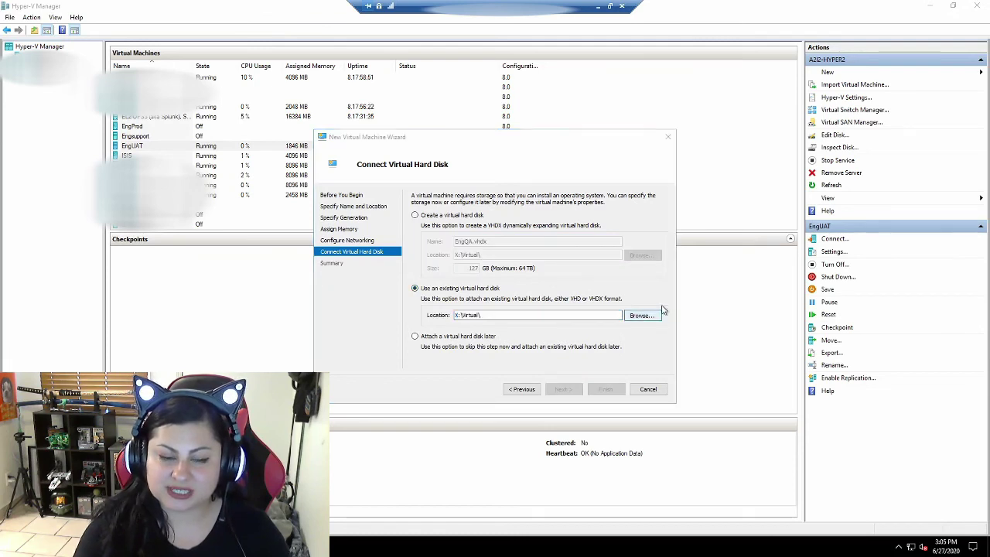
left_click(482, 332)
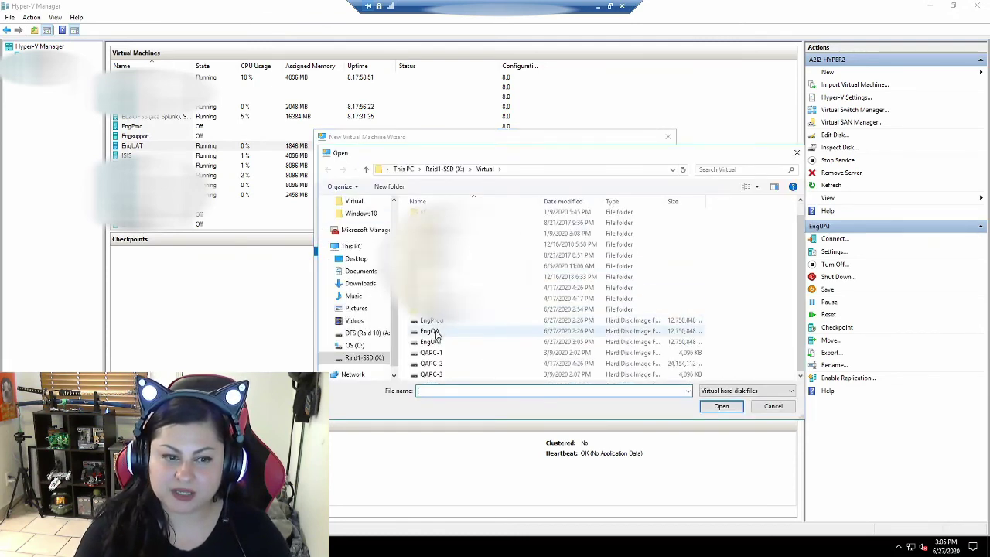
left_click(722, 407)
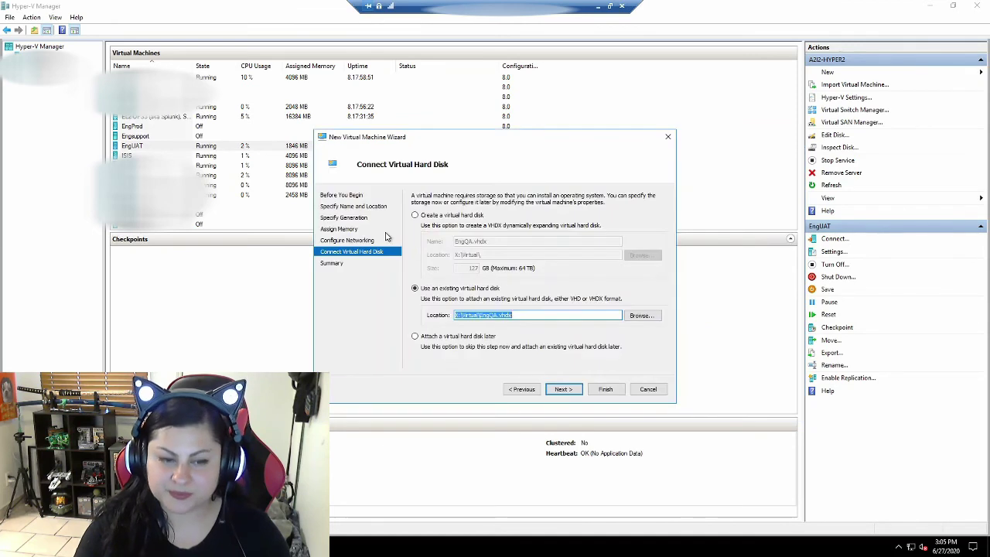
left_click(564, 393)
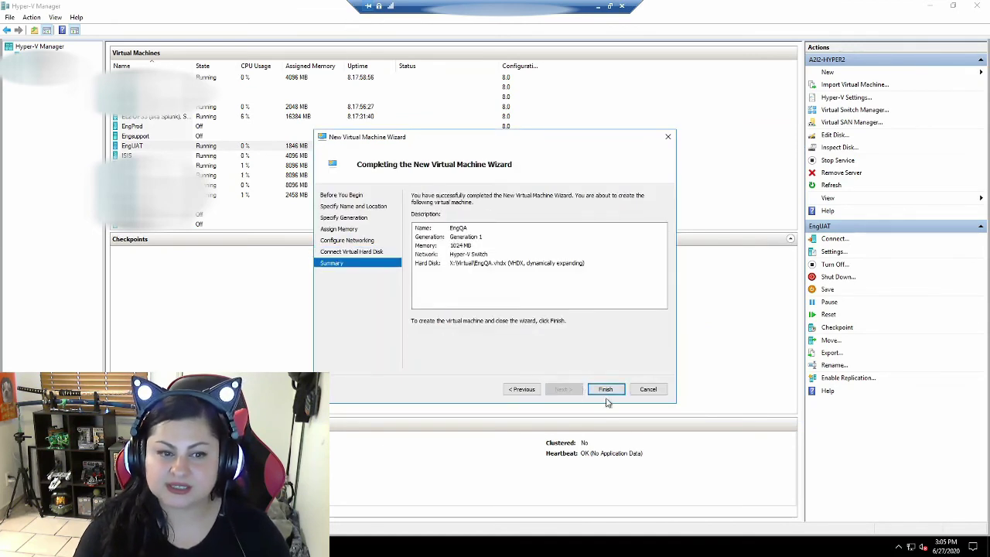
left_click(607, 390)
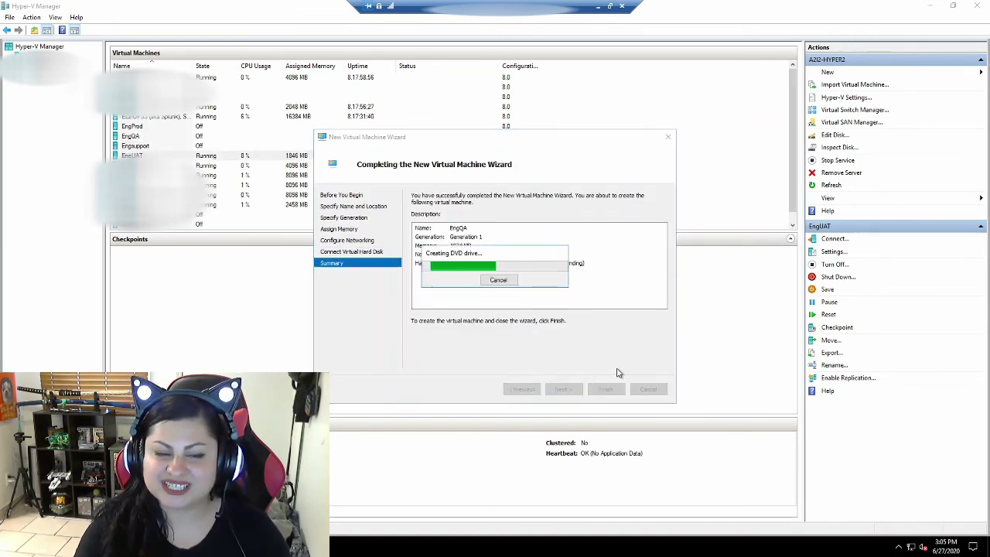
Set the RAM of the EngQA virtual machine to 8096 MB in its settings.
right_click(144, 136)
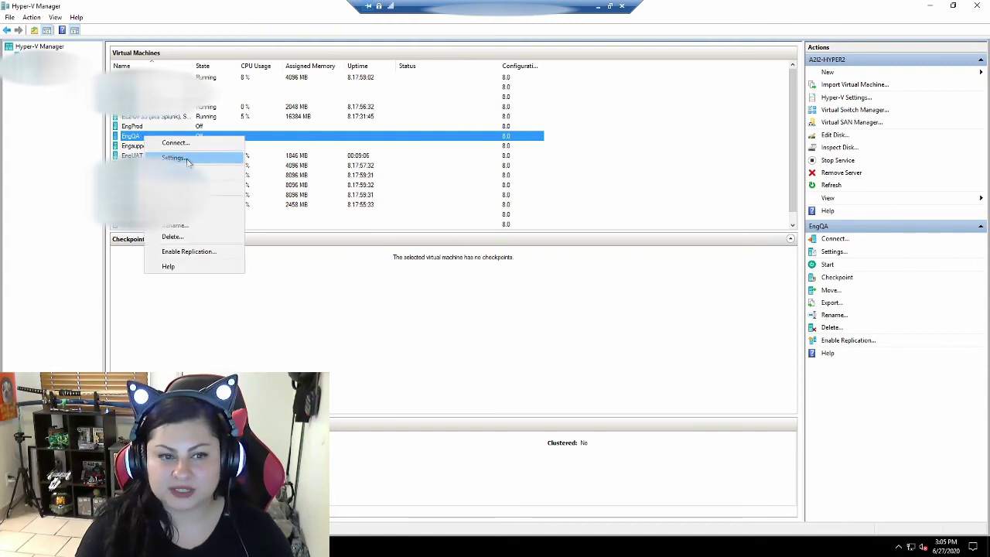
left_click(175, 158)
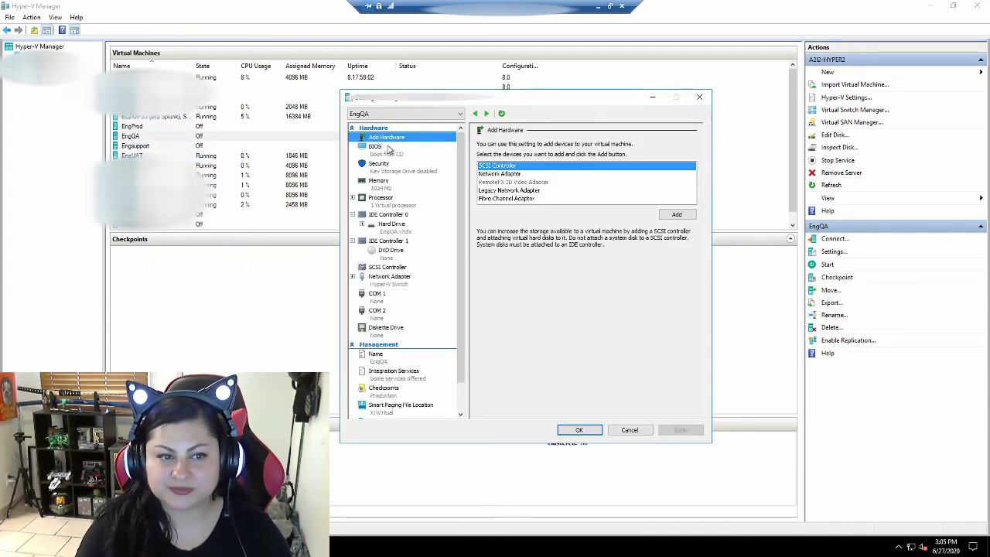
left_click(392, 190)
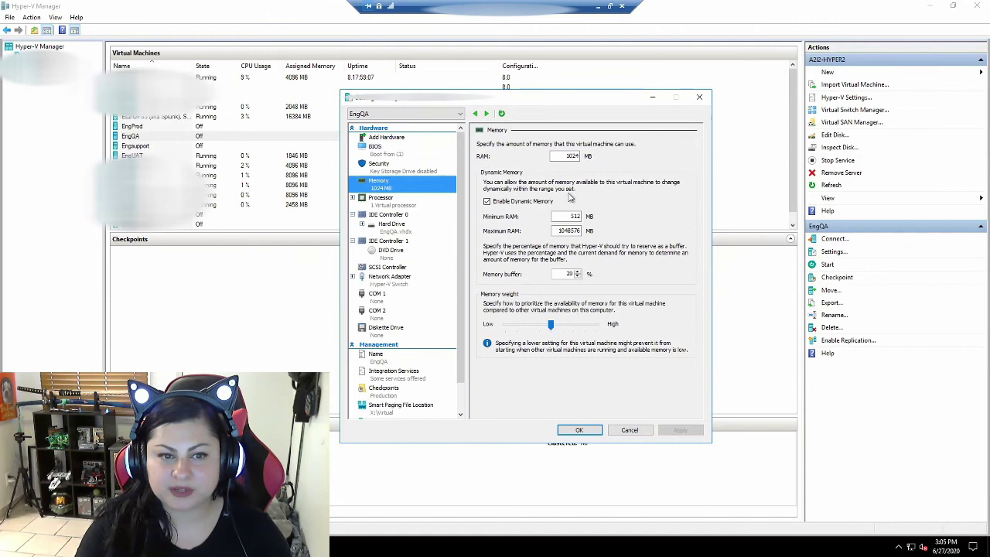
double_click(568, 155)
type("8096")
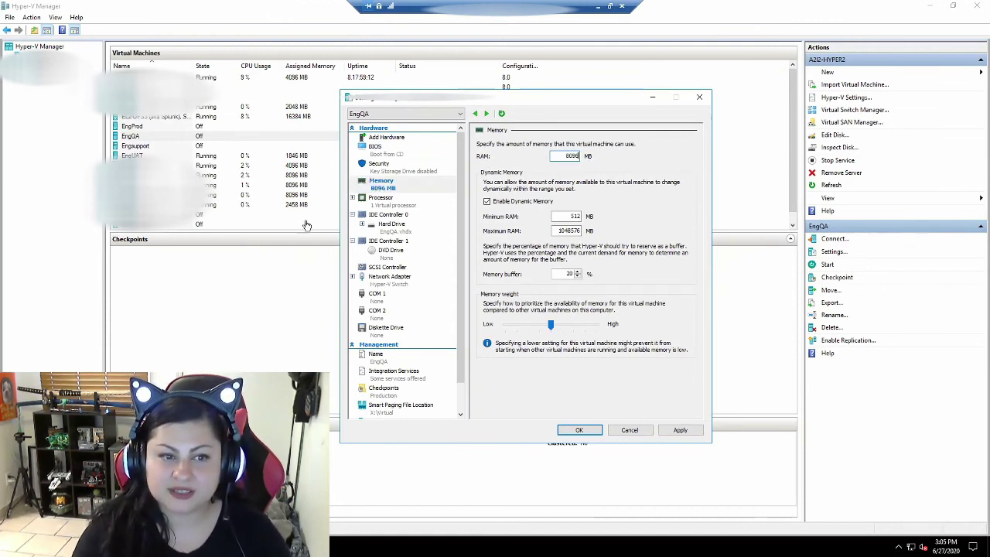
Assign 4 virtual processors to EngQA and save its settings.
left_click(378, 202)
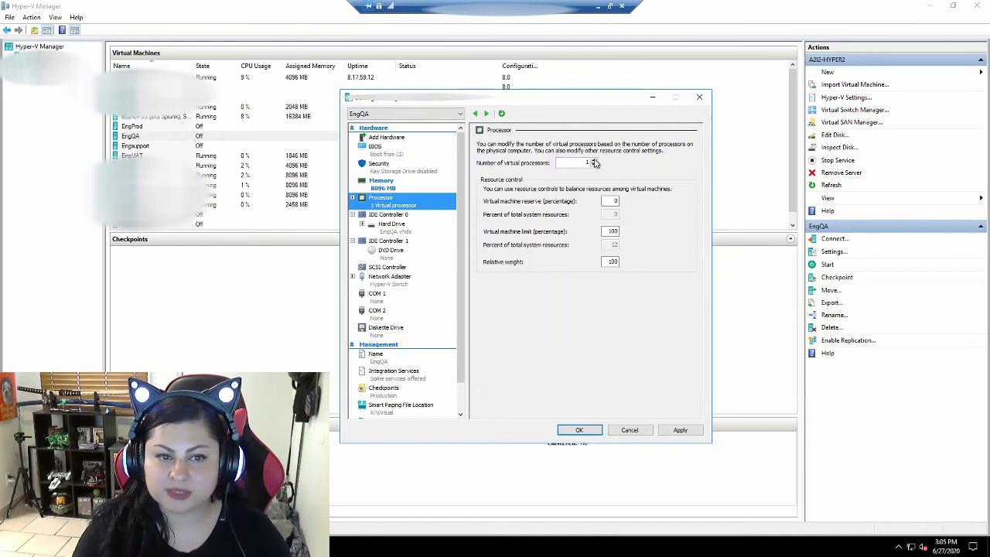
left_click(594, 161)
left_click(594, 161)
left_click(594, 160)
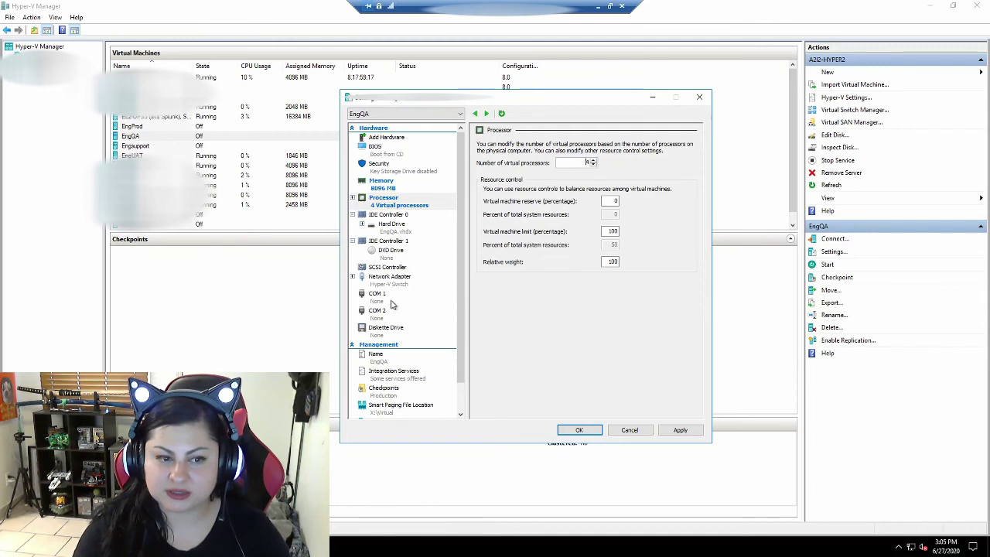
left_click(579, 430)
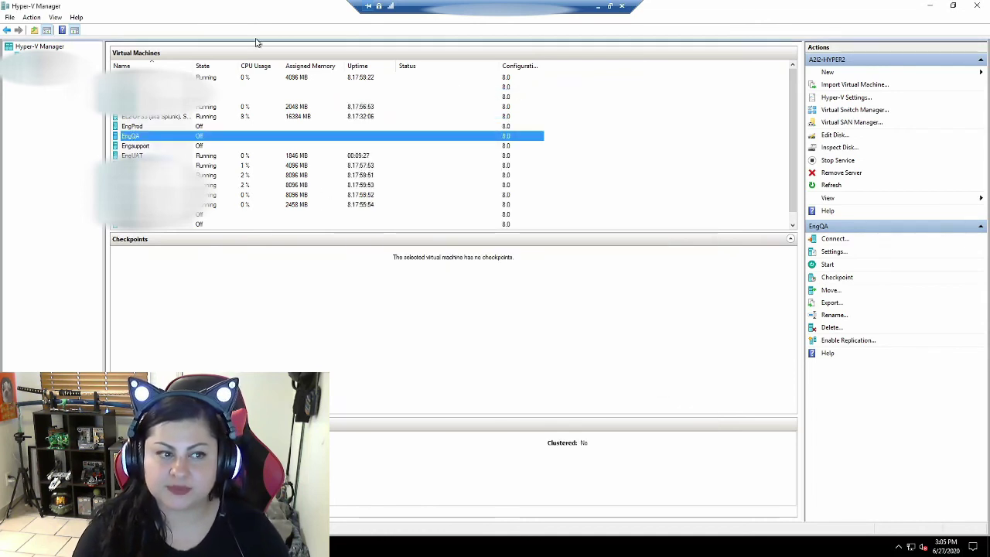
Open a connection to the EngQA virtual machine and enlarge the Hyper-V host's remote session to full screen.
left_click(834, 238)
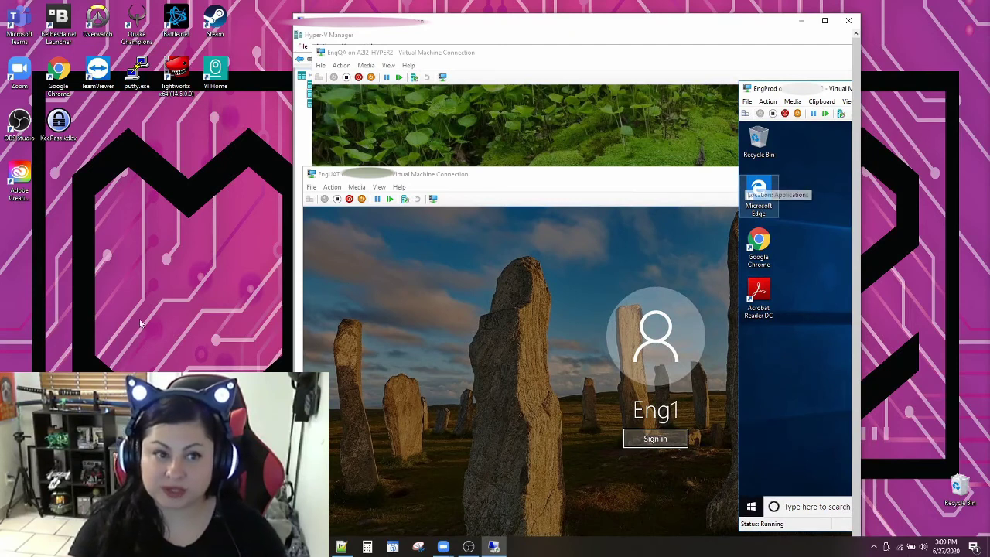
double_click(437, 22)
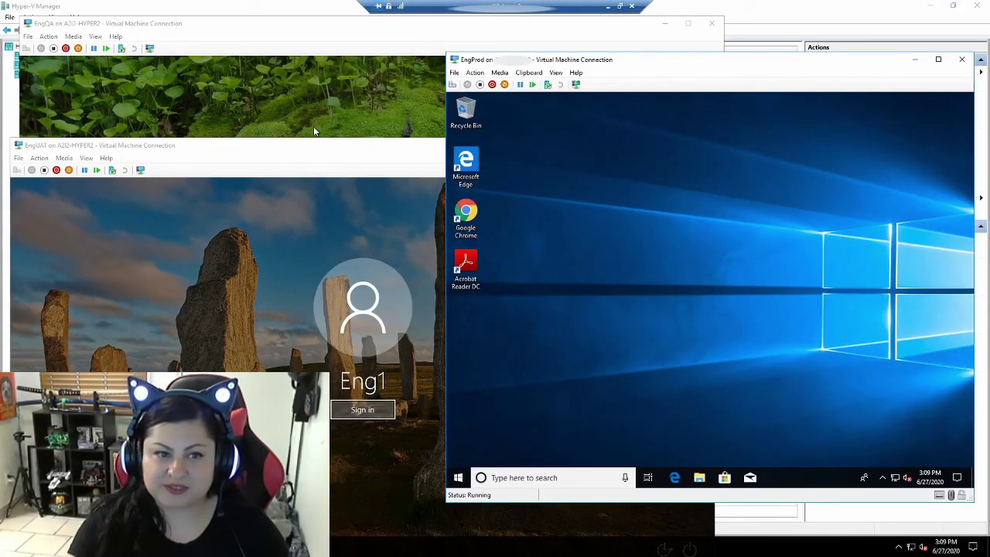